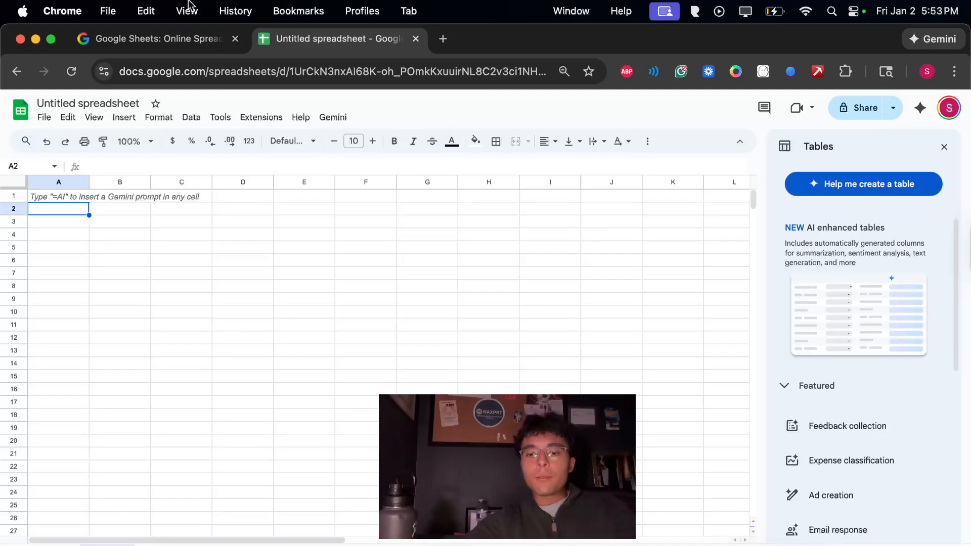
Rename the untitled spreadsheet as "January Leads List".
type("Ja")
key("Escape")
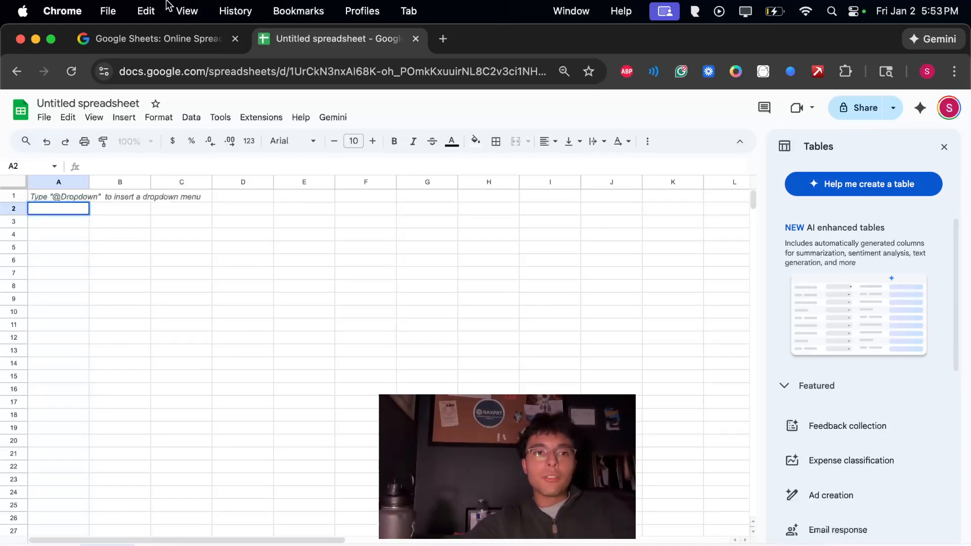
key("super+a")
type("January Leads ")
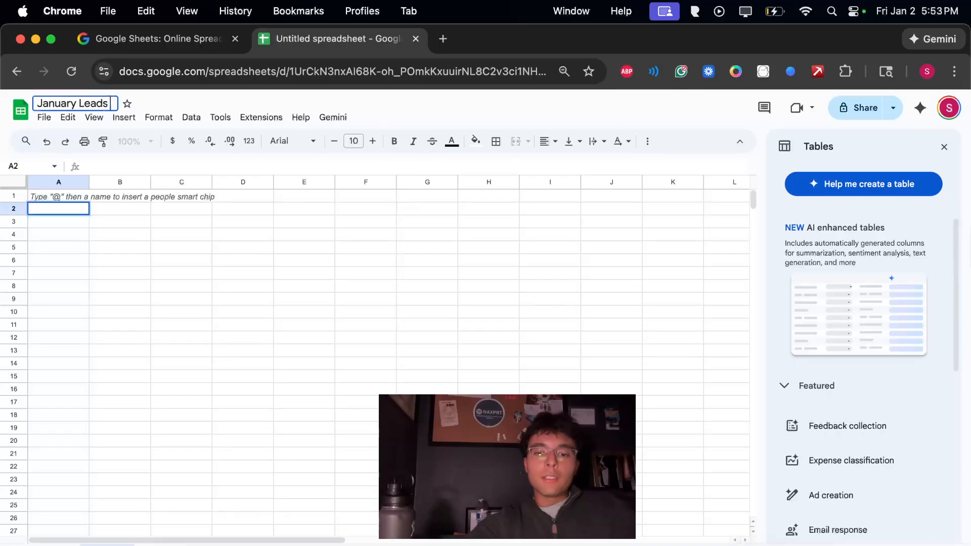
type("LISt")
key("BackSpace")
key("BackSpace")
key("BackSpace")
type("ist")
key("Return")
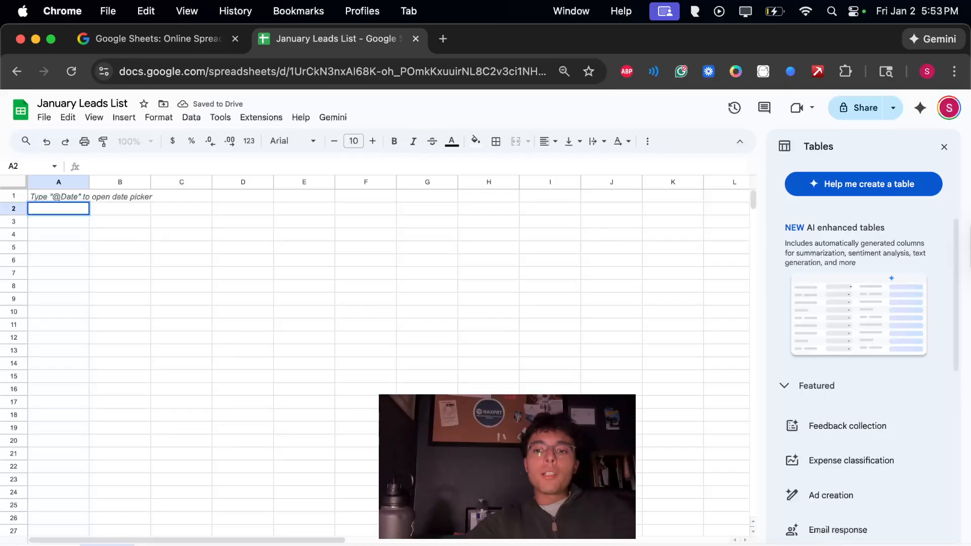
Close the leftover Google Sheets search page and open ChatGPT in a new browser tab.
left_click(235, 39)
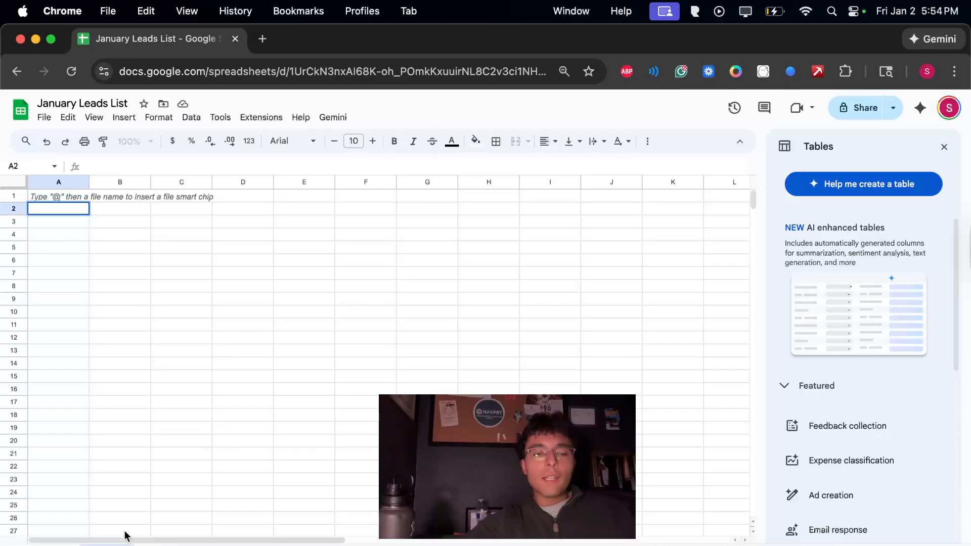
left_click(263, 39)
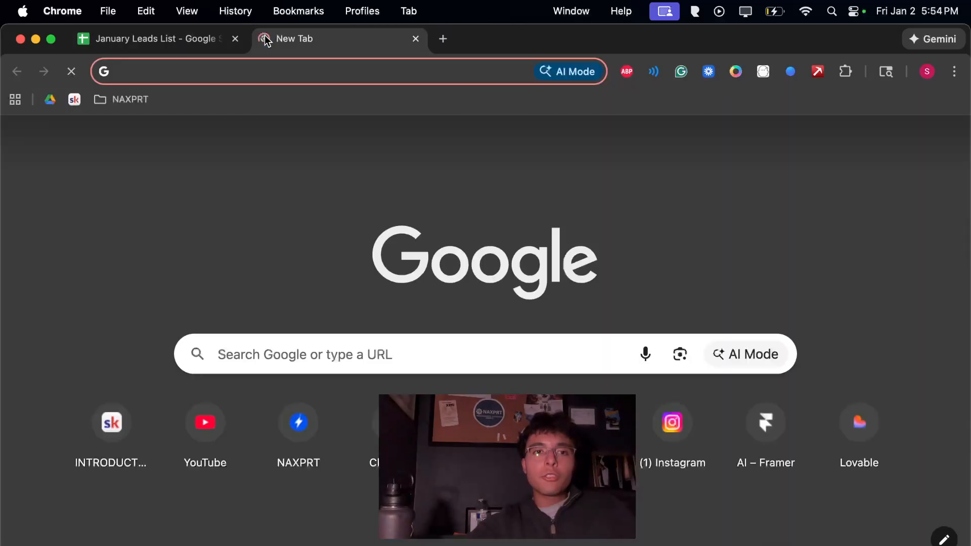
type("ch")
key("Return")
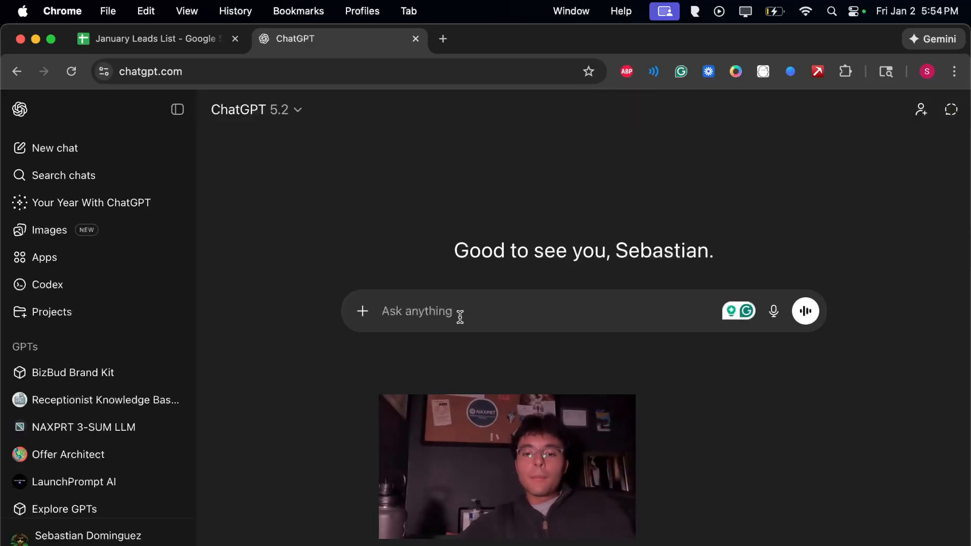
Ask ChatGPT for the top 10 biggest popular areas in Ohio for scraping lawn care service businesses from Google Maps without overlap.
type("Give m")
key("BackSpace")
key("BackSpace")
key("BackSpace")
key("BackSpace")
key("BackSpace")
key("BackSpace")
type("I am scraping from google m")
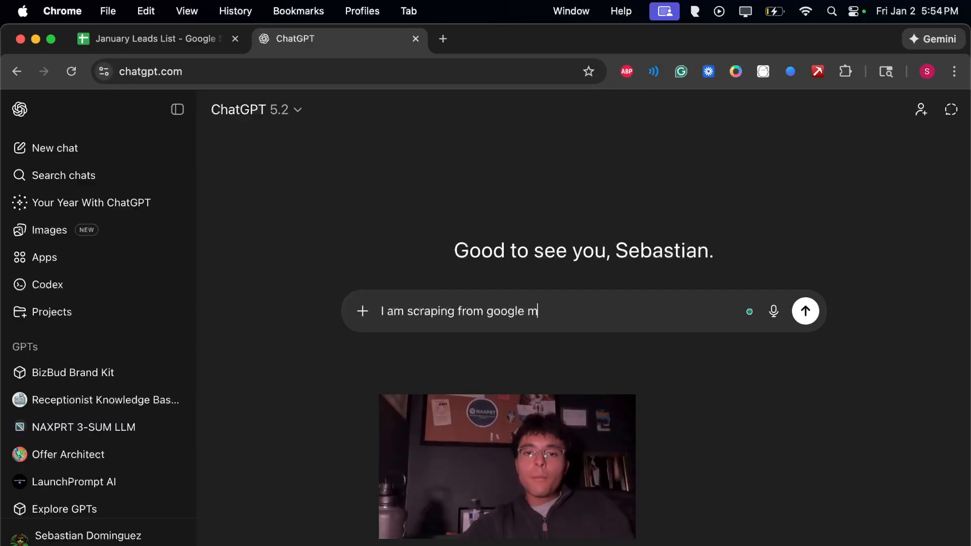
type("aps, give me a")
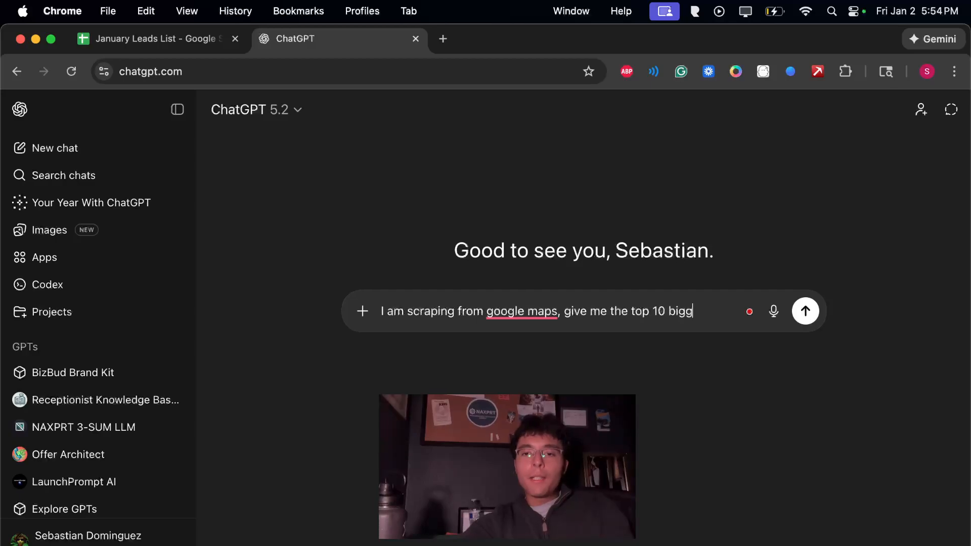
type("r areas")
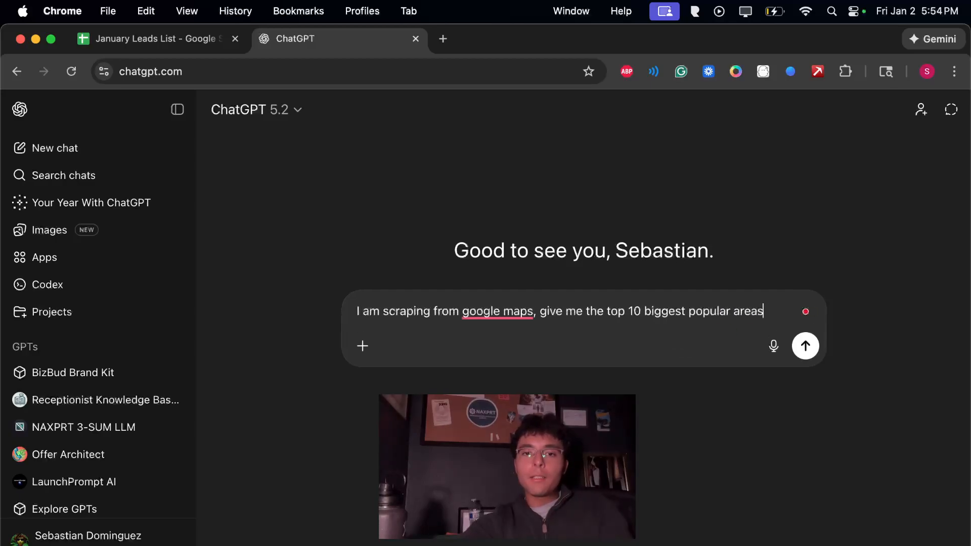
type(" in Ohio")
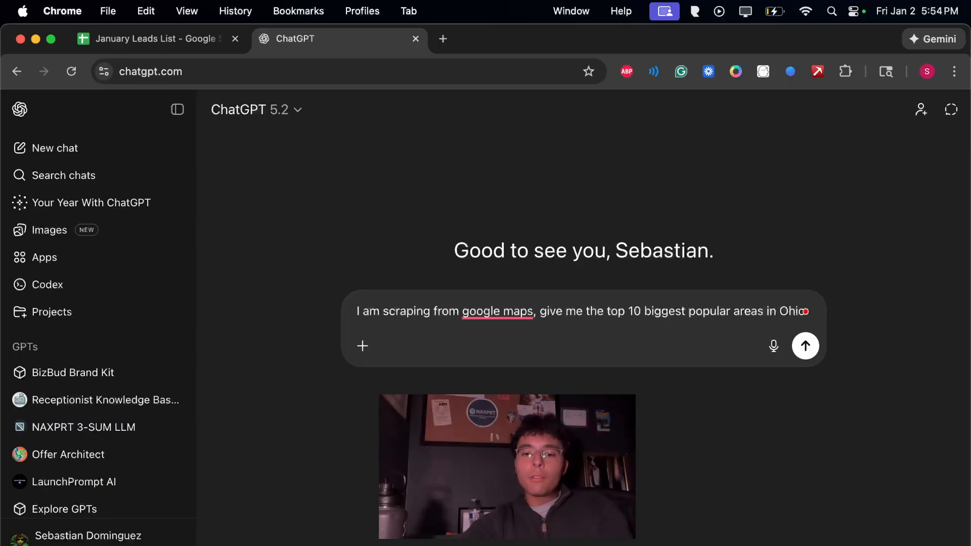
type(" so I don't over")
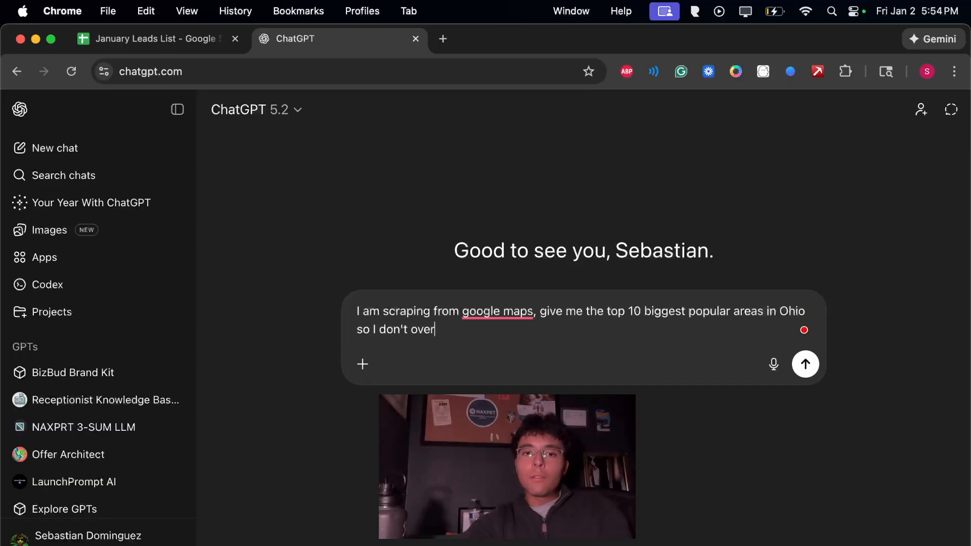
type("lap for service based busnesses of ")
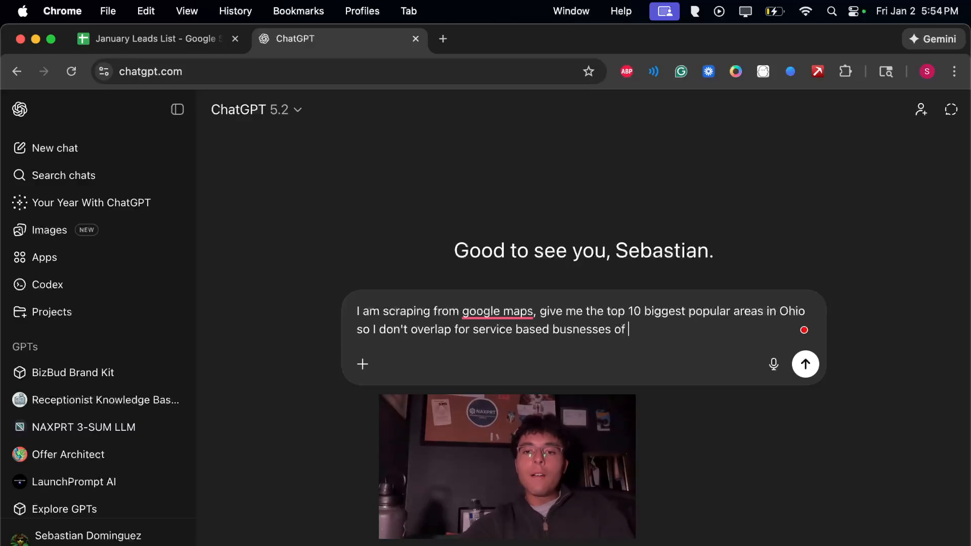
type("Lawn cr")
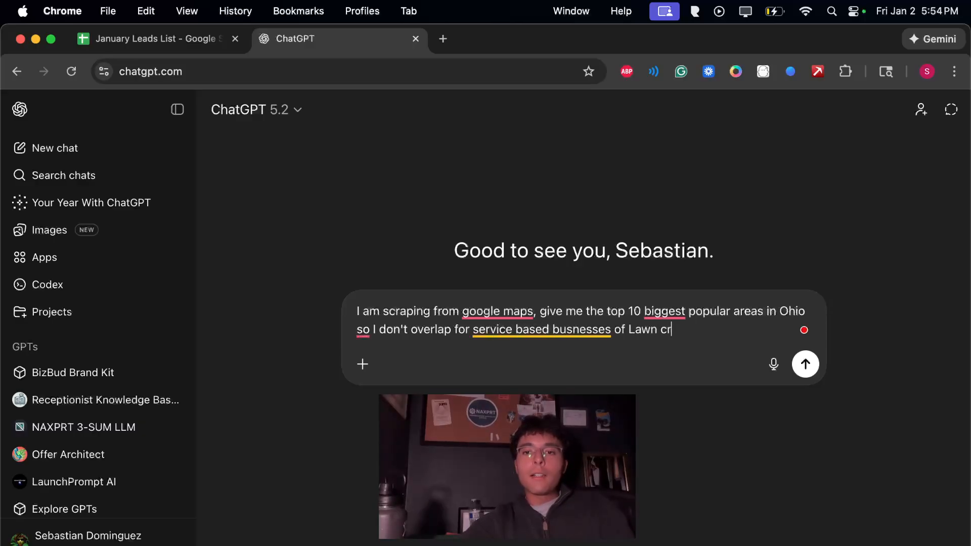
key("Return")
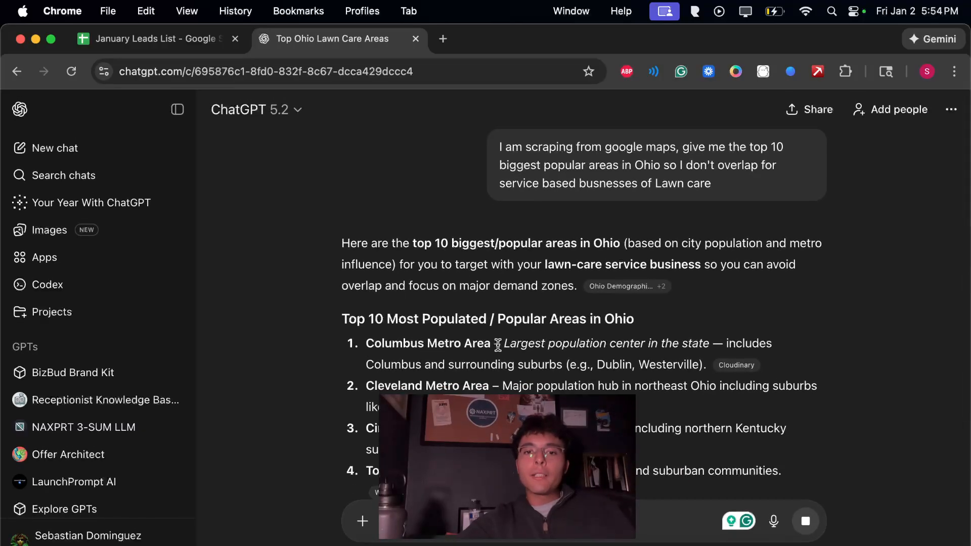
Copy "Columbus Metro Area" from the ChatGPT answer, open Google Maps in a new tab and close the search page.
left_click_drag(491, 345, 353, 344)
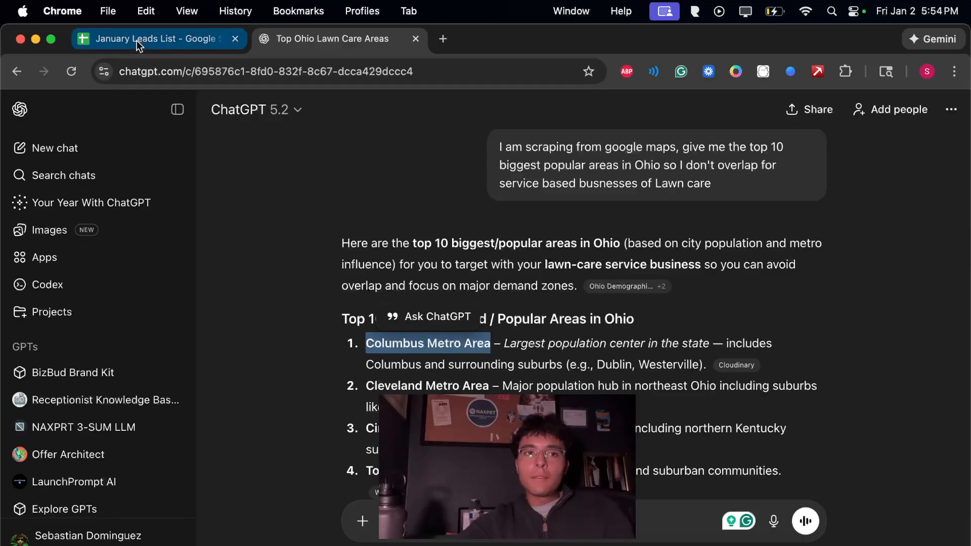
left_click(443, 38)
type("google ")
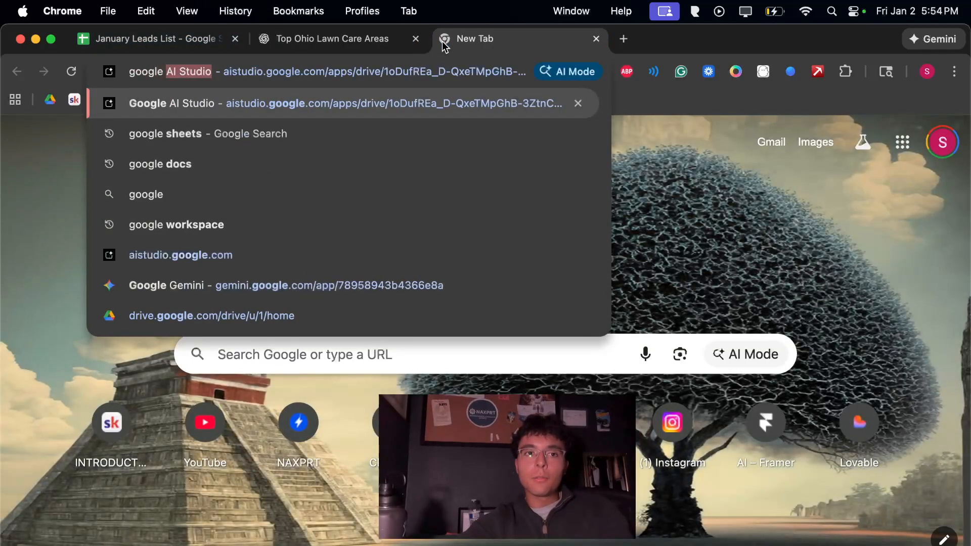
type("maps")
key("Return")
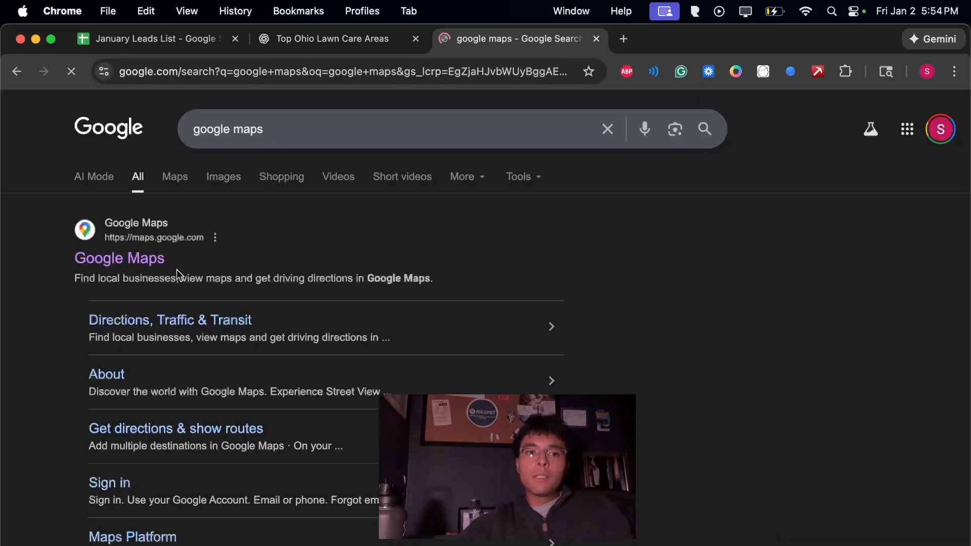
left_click(143, 262)
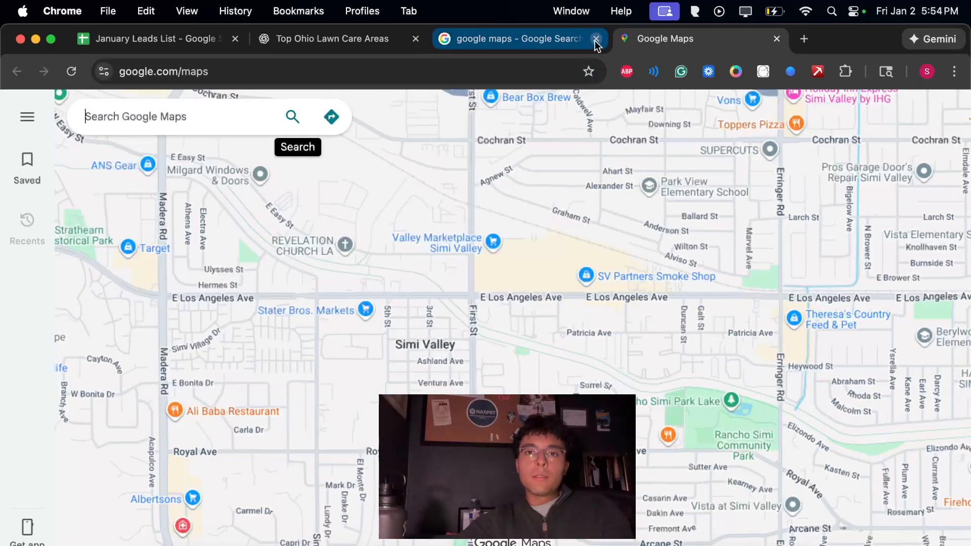
left_click(596, 38)
Search Google Maps for "Lawn care specailist in Columbus Metro Area".
left_click(221, 126)
type("Columbus Metro Area")
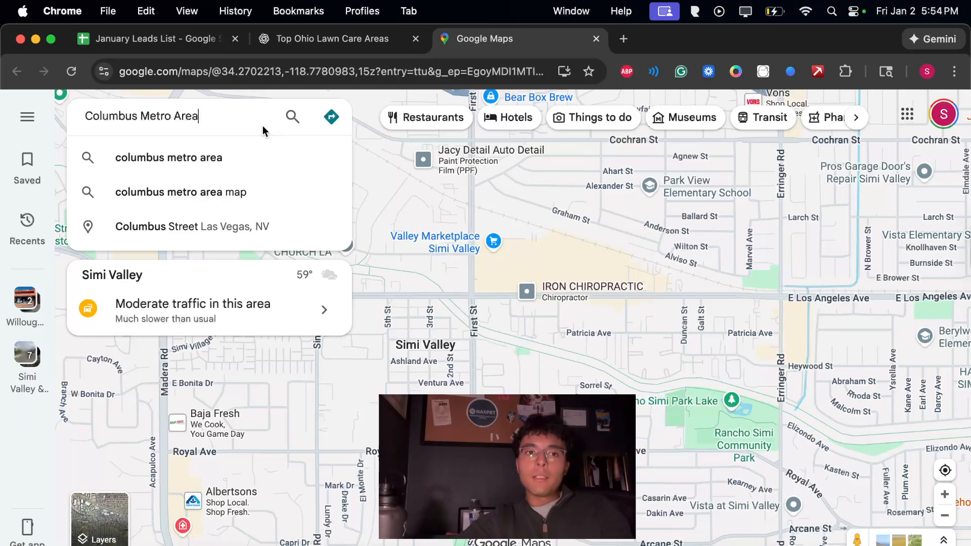
key("super+a")
key("super+c")
key("BackSpace")
type("Law")
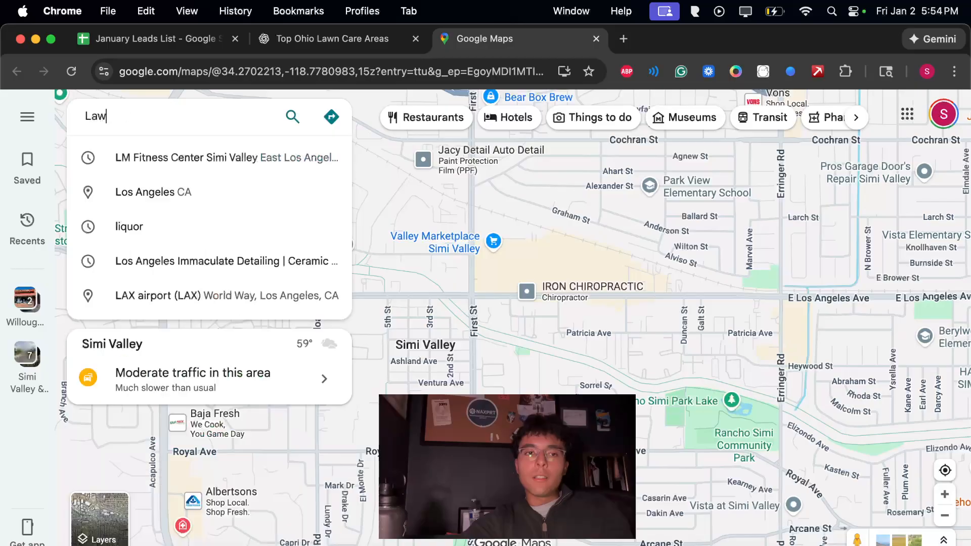
type("n care specailist in")
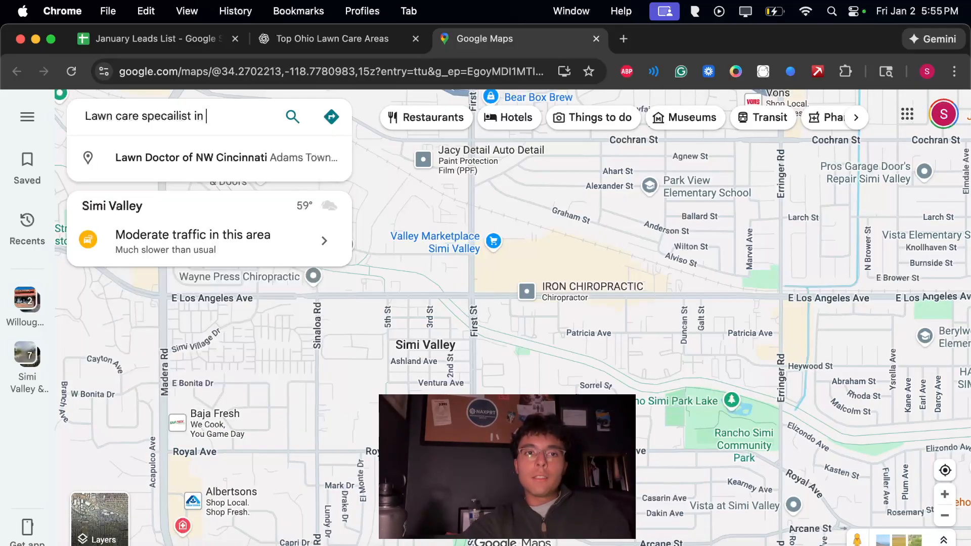
key("super+v")
key("Return")
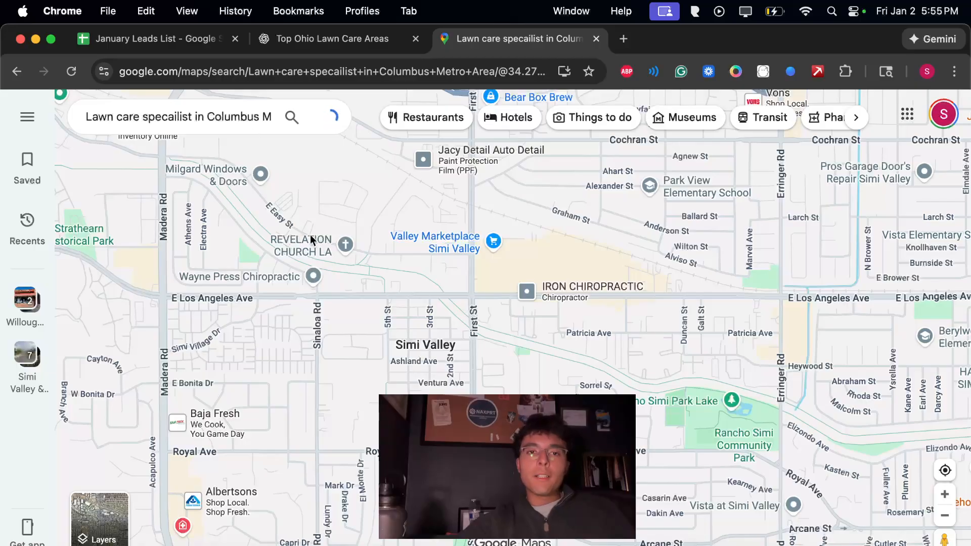
Load more business listings in the Columbus Metro Area lawn care results.
scroll(211, 295, "down", 15)
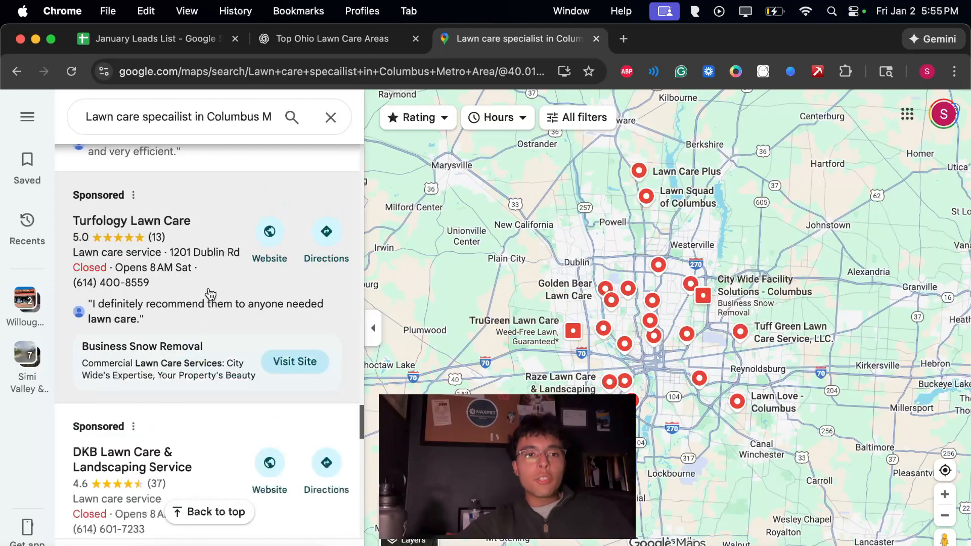
scroll(211, 295, "down", 10)
scroll(211, 295, "down", 15)
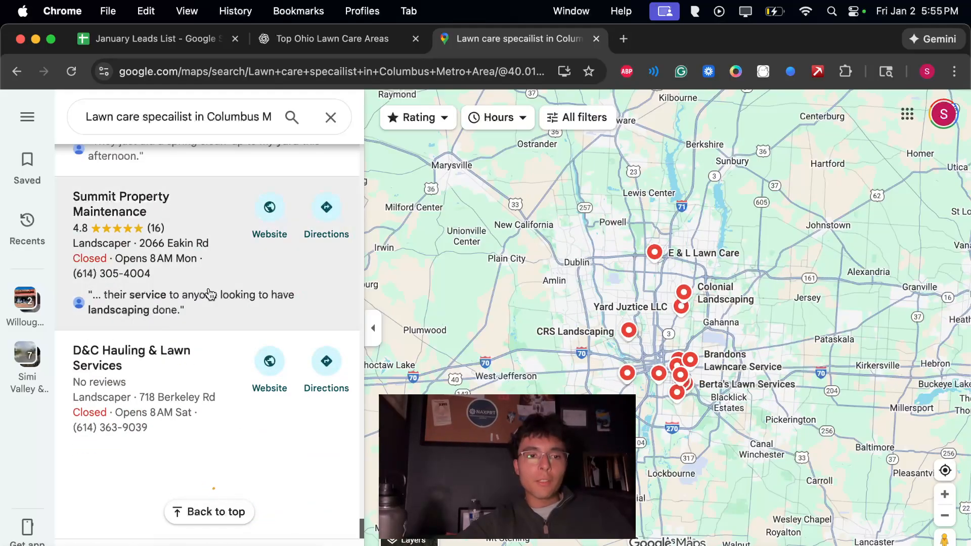
scroll(210, 295, "down", 15)
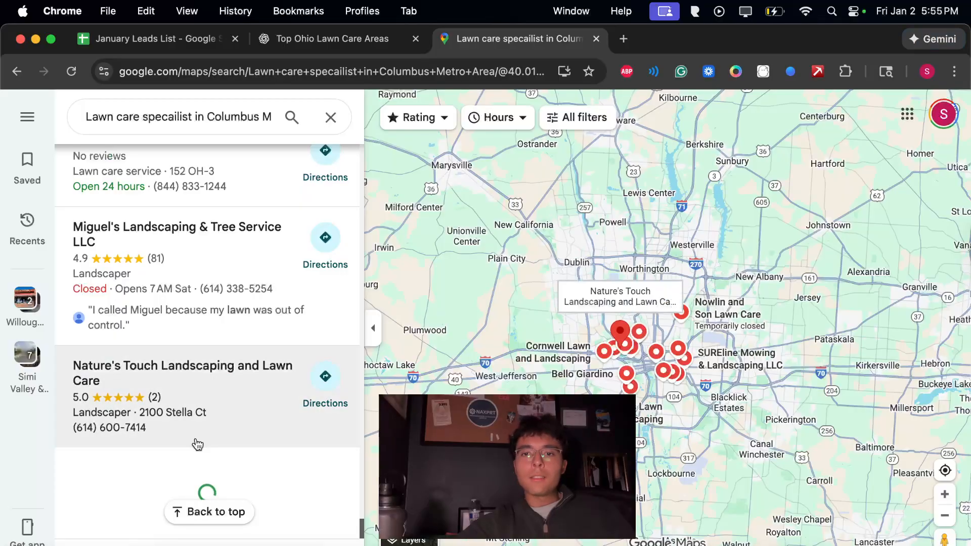
Scrape the loaded listings with the Data Miner public recipe "PRO Google Maps - List Scrape Basic 2025" as a new scrape.
left_click(820, 72)
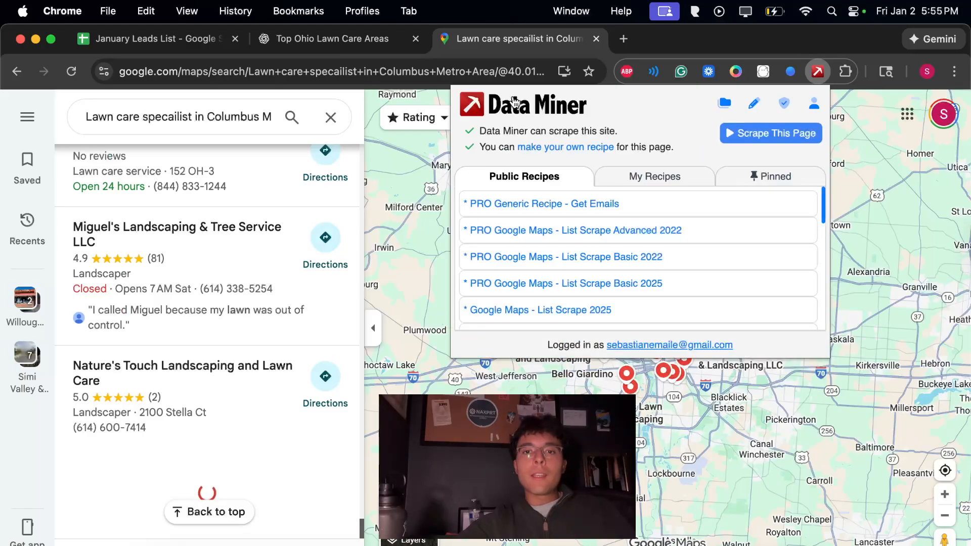
mouse_move(635, 299)
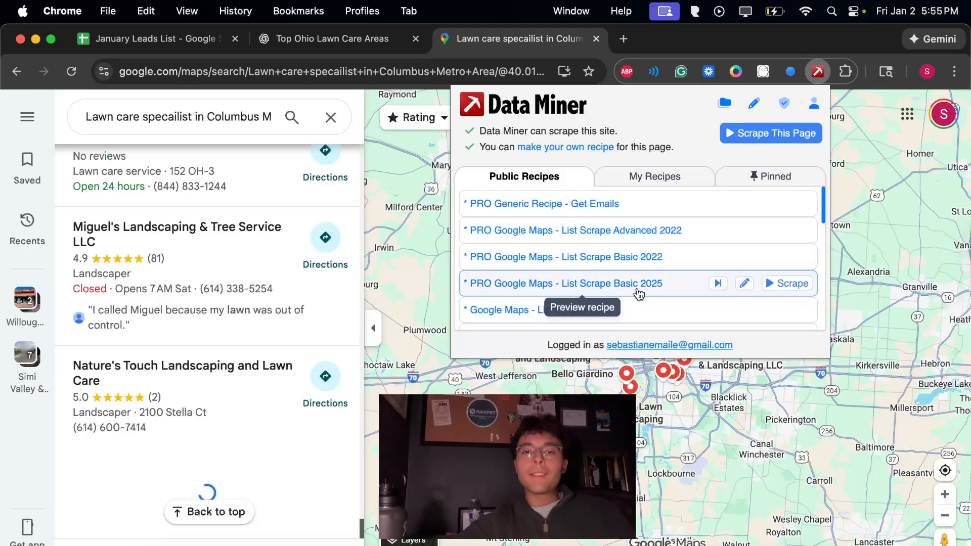
left_click(784, 284)
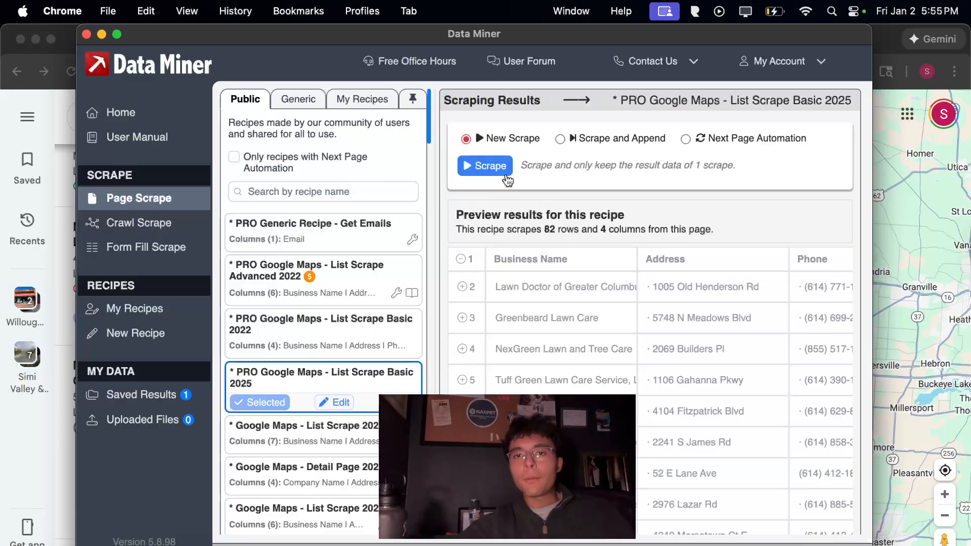
left_click(470, 166)
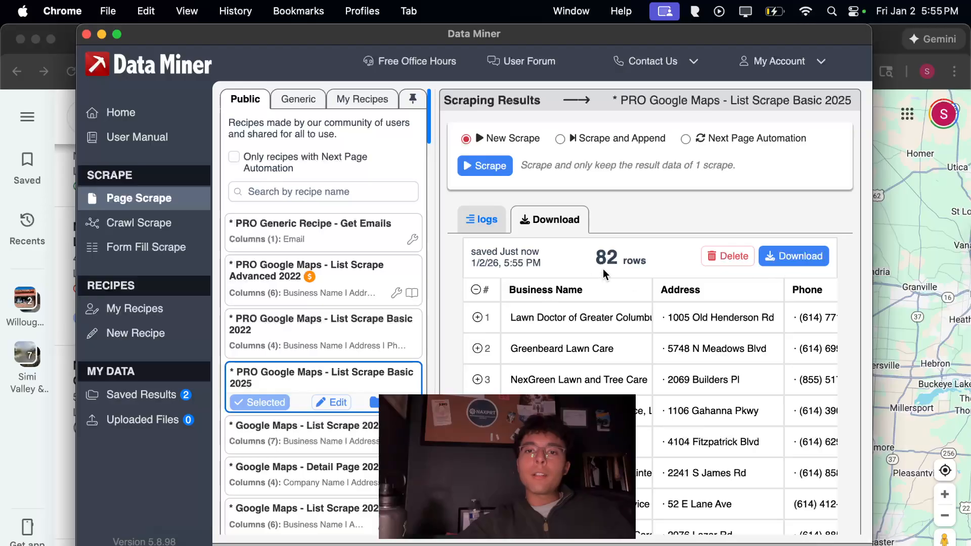
Copy the scraped results to the clipboard, close the Data Miner window and return to the January Leads List spreadsheet.
left_click(793, 256)
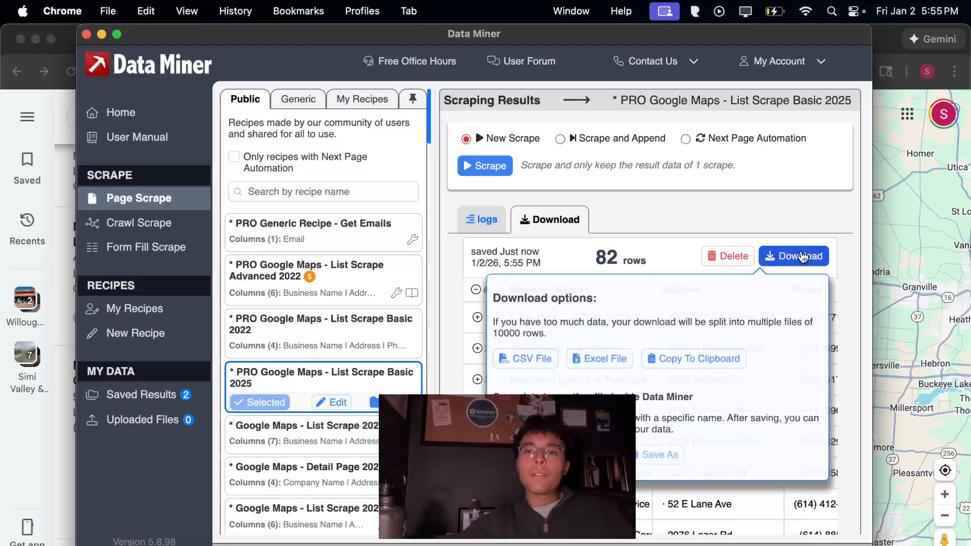
left_click(670, 361)
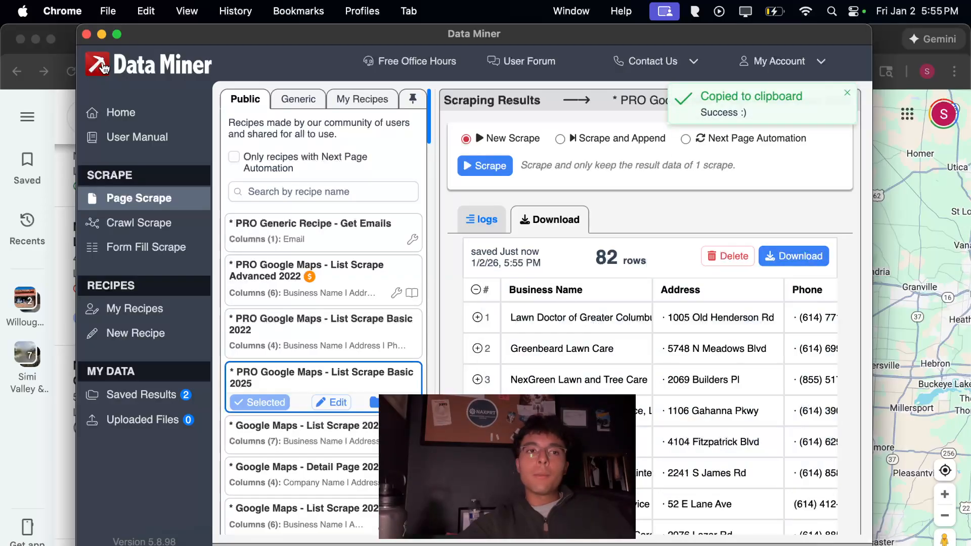
left_click(86, 35)
left_click(304, 37)
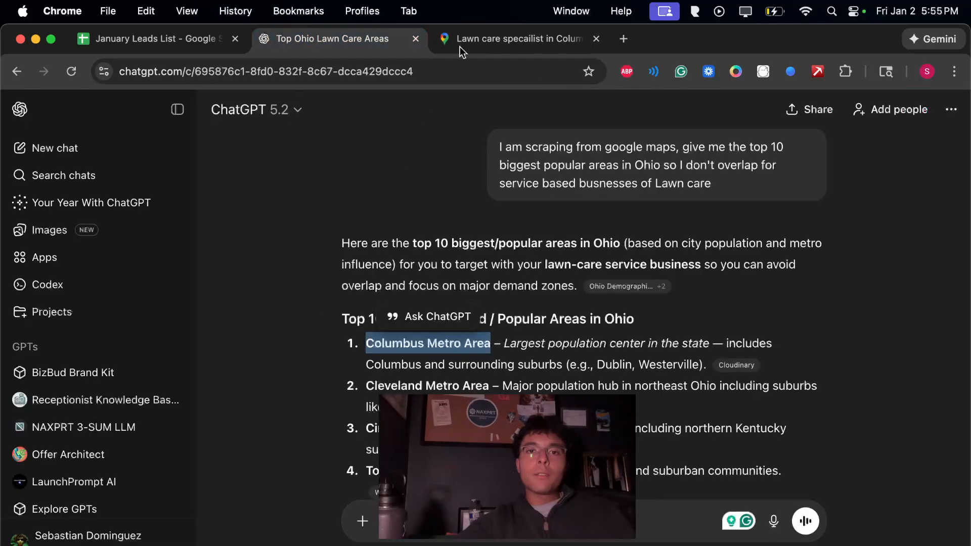
left_click(143, 40)
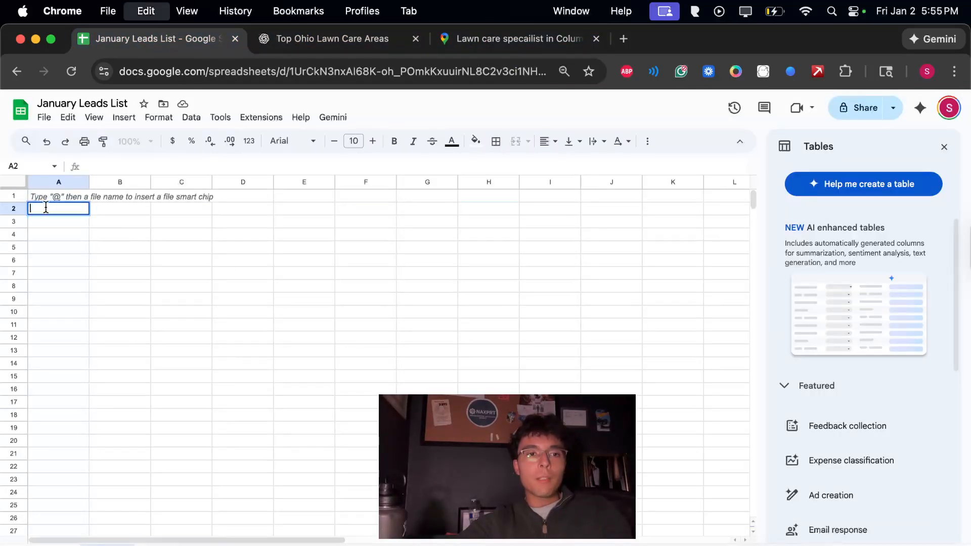
Try to paste the scraped listings into cell A2, then clear the cell's content and reselect it.
key("super+v")
key("super+a")
key("super+v")
key("super+a")
key("BackSpace")
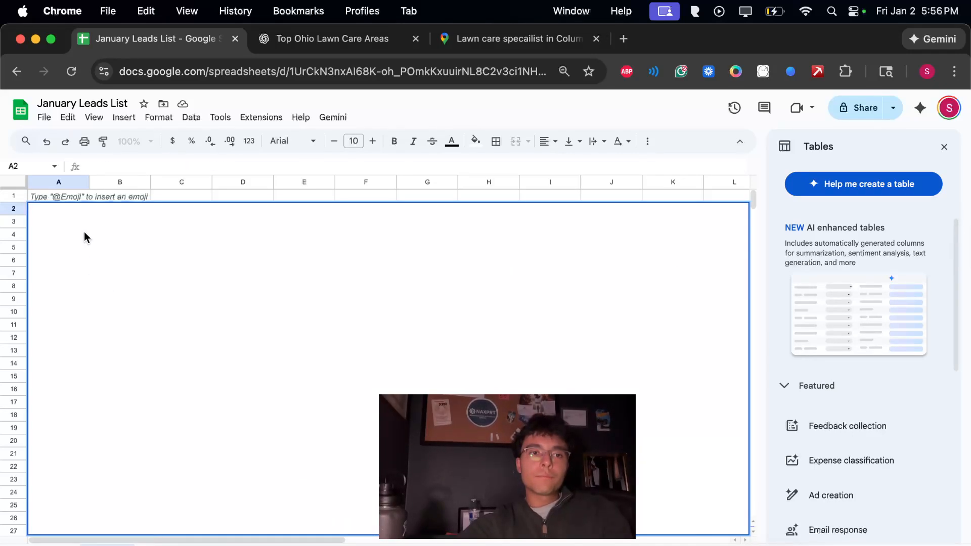
left_click(126, 192)
left_click(65, 209)
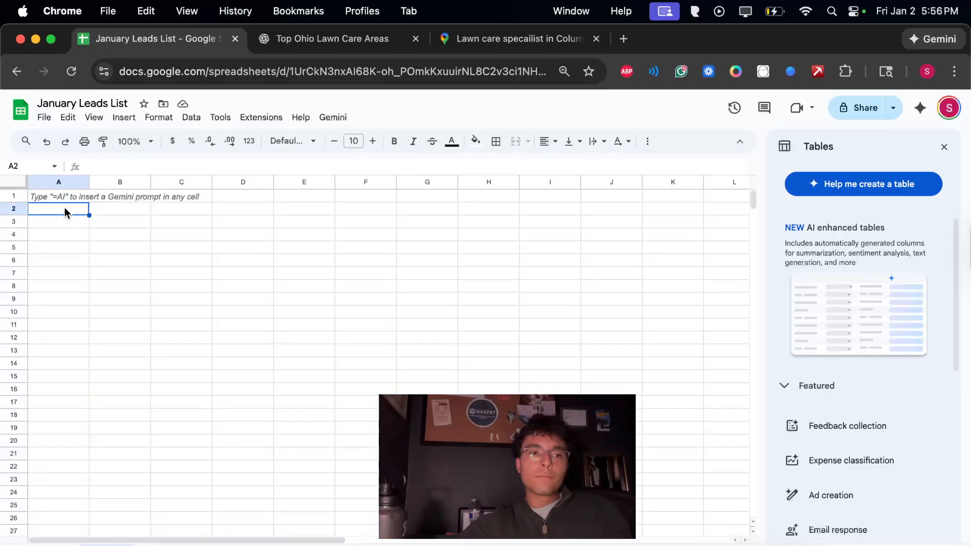
Paste the scraped listings starting at cell A2 and widen the Business Name column to fit the names.
key("super+v")
left_click(86, 275)
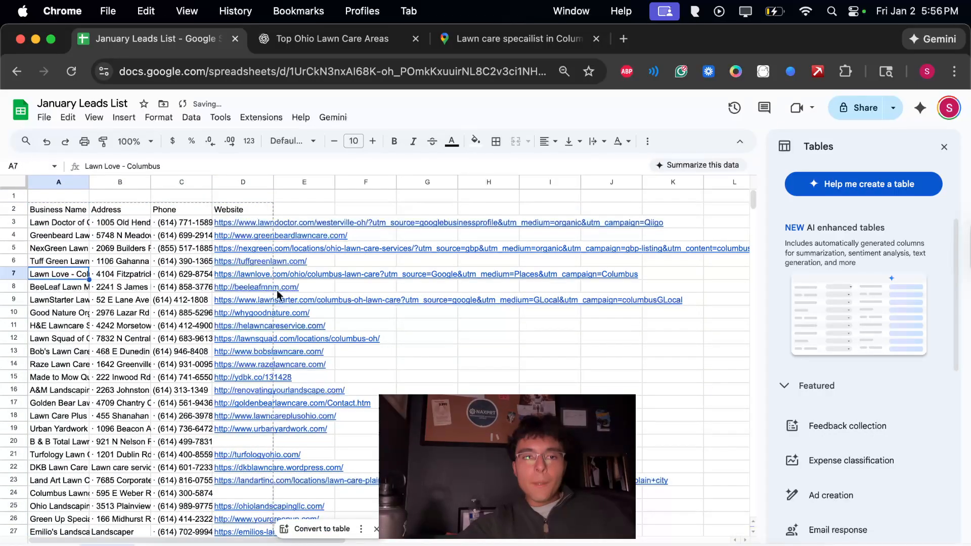
left_click(66, 210)
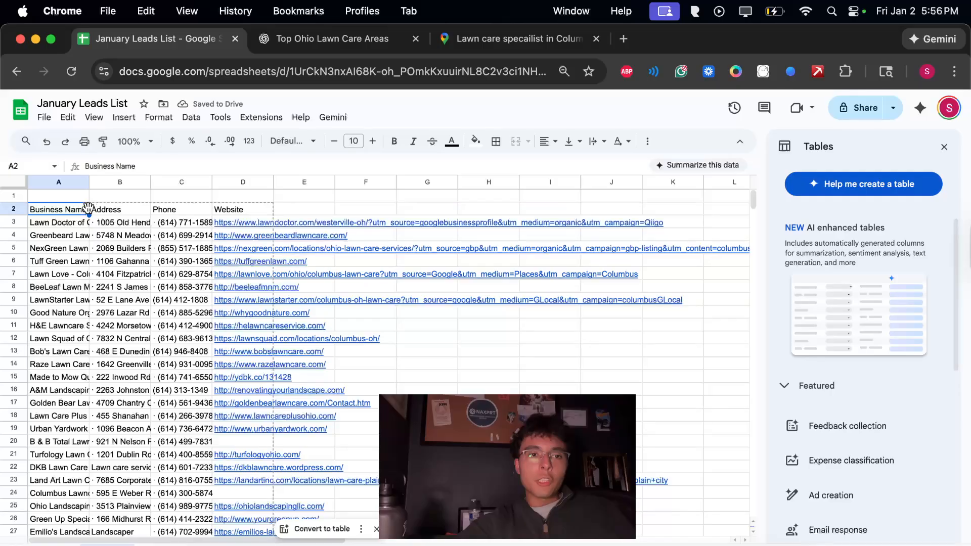
left_click_drag(89, 182, 150, 182)
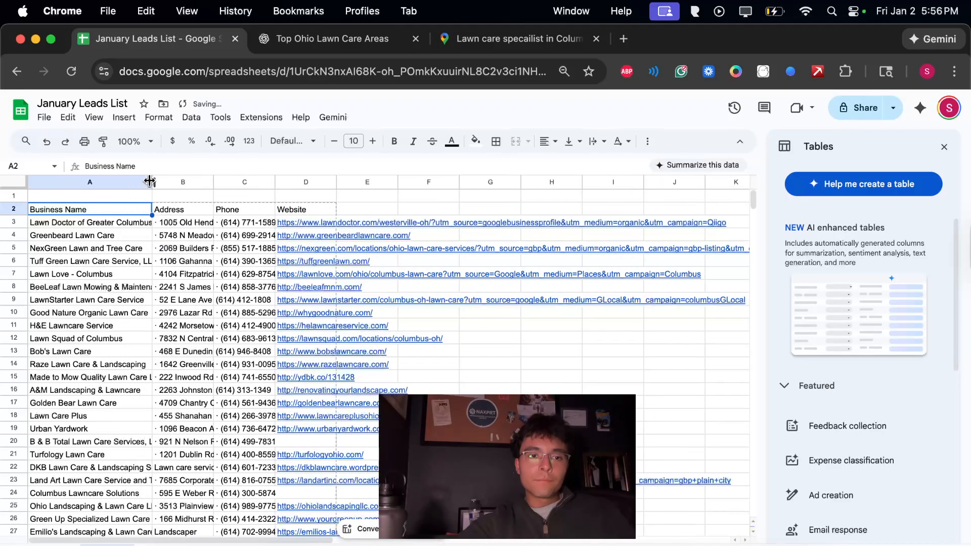
Clear the contents of the Address column and enter the heading "Notes" in cell B2.
left_click(192, 211)
left_click(189, 182)
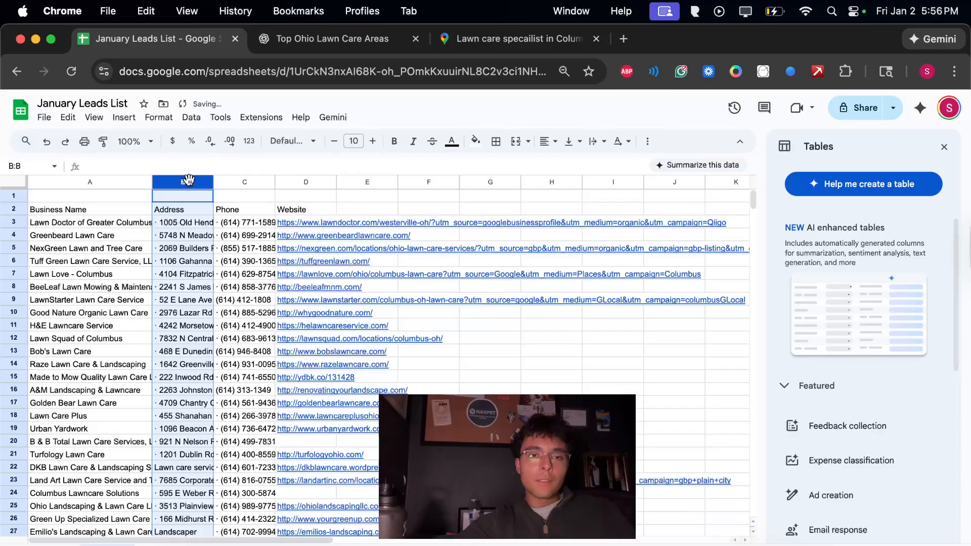
key("Delete")
left_click(185, 199)
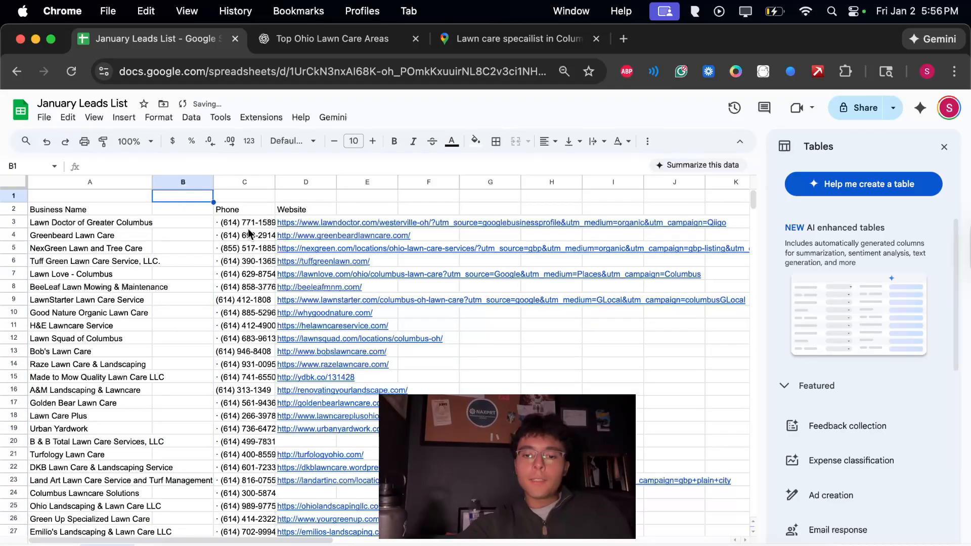
left_click(185, 212)
type("Notes")
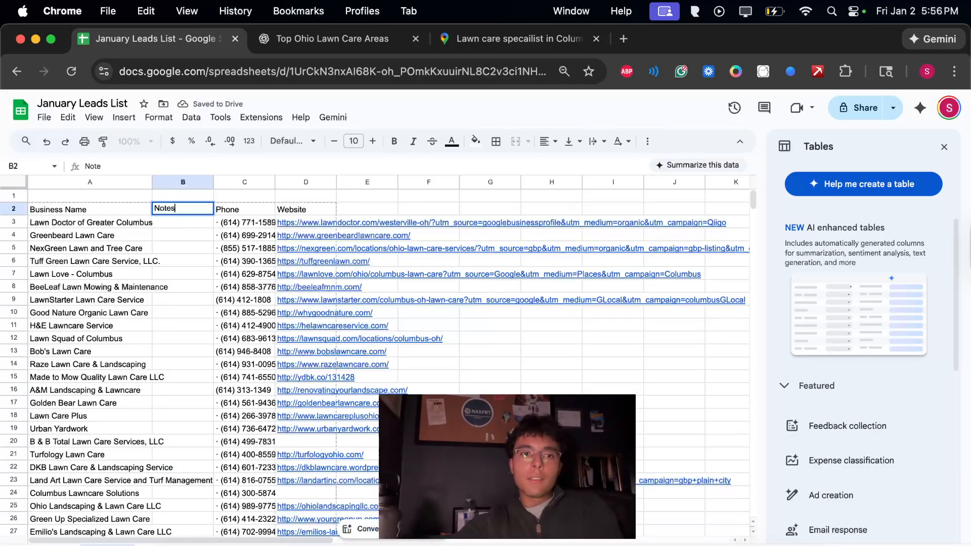
key("Return")
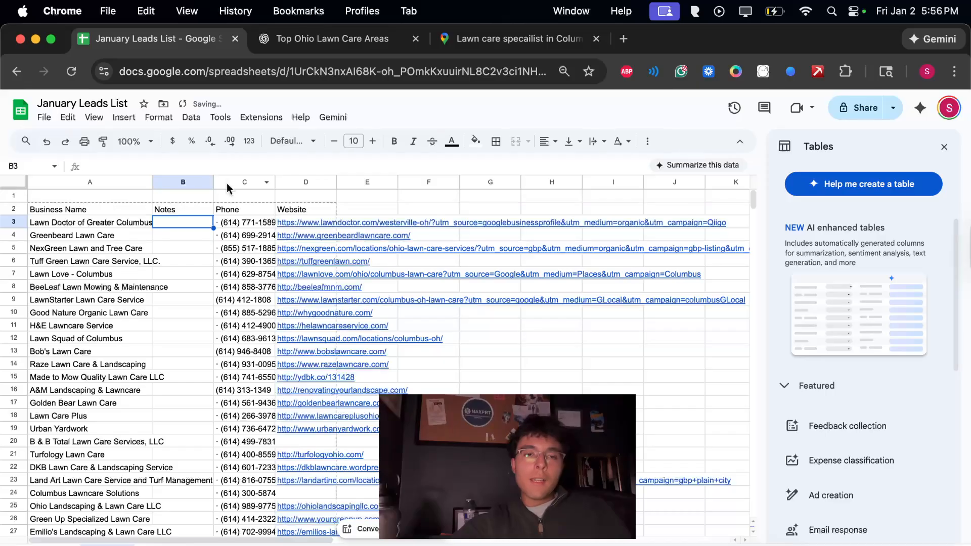
Insert one column to the right of the Notes column and give it the heading "Name" in cell C2.
left_click(208, 212)
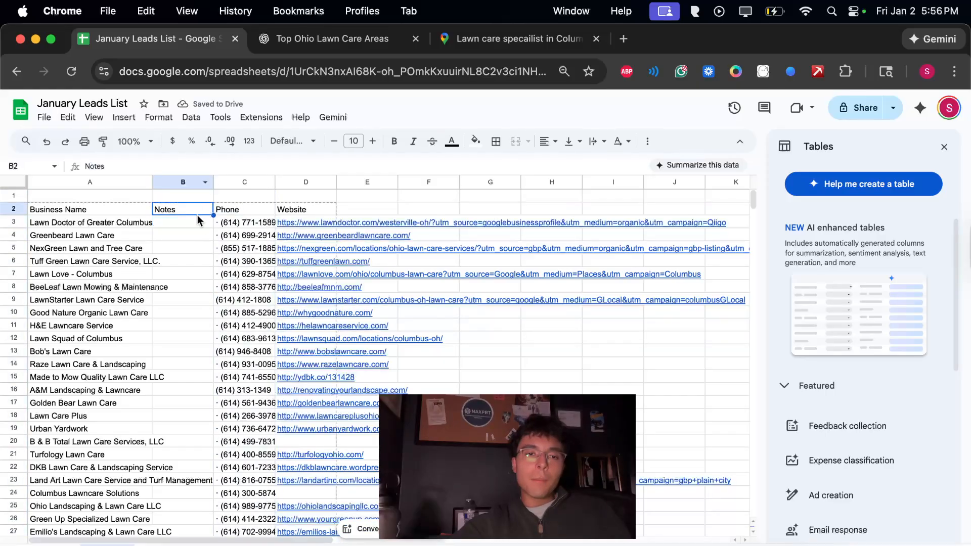
left_click(197, 182)
right_click(211, 180)
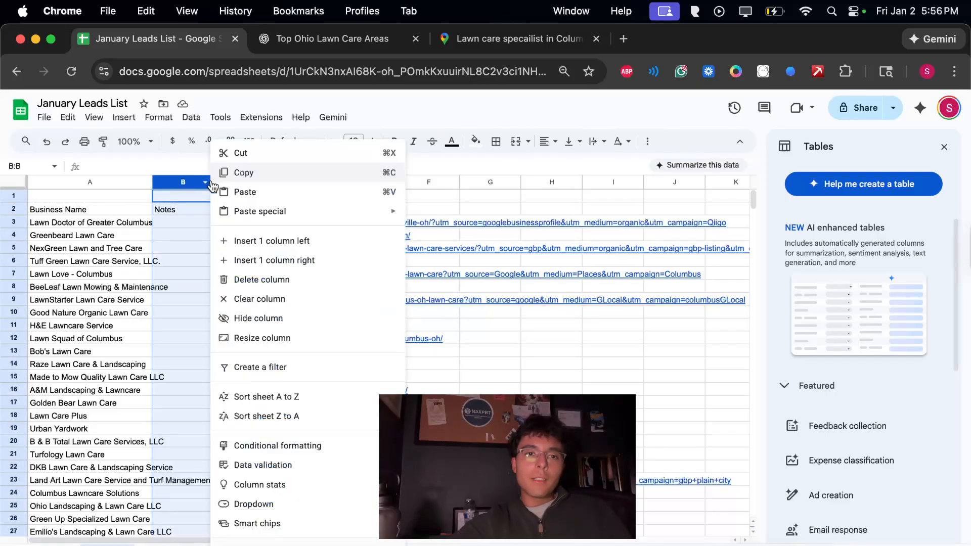
left_click(257, 263)
left_click(235, 200)
left_click(233, 213)
type("Name")
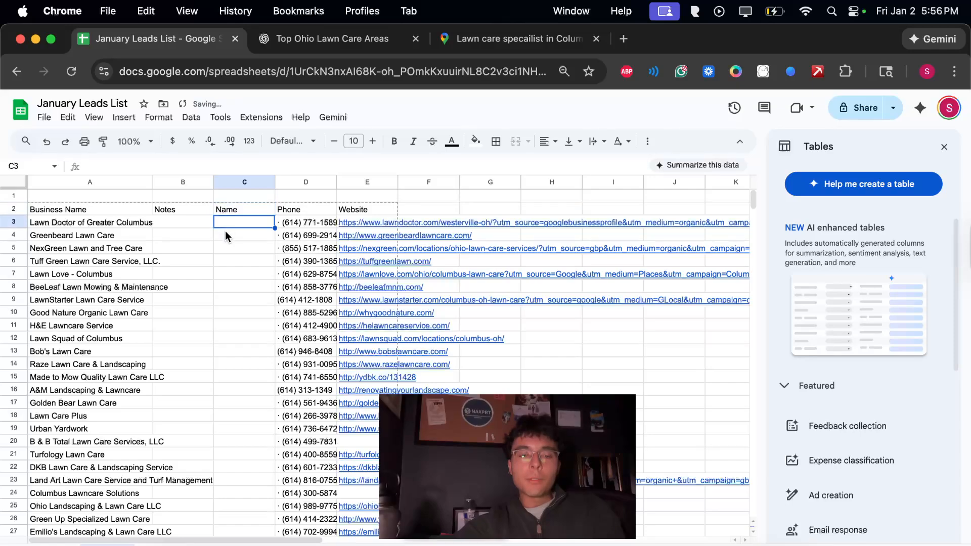
key("Return")
type("w")
key("BackSpace")
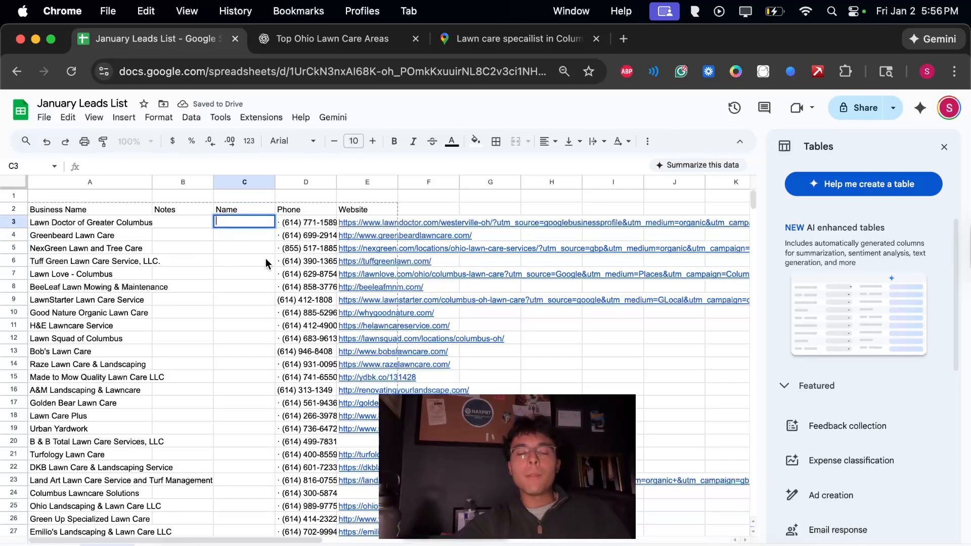
left_click(343, 201)
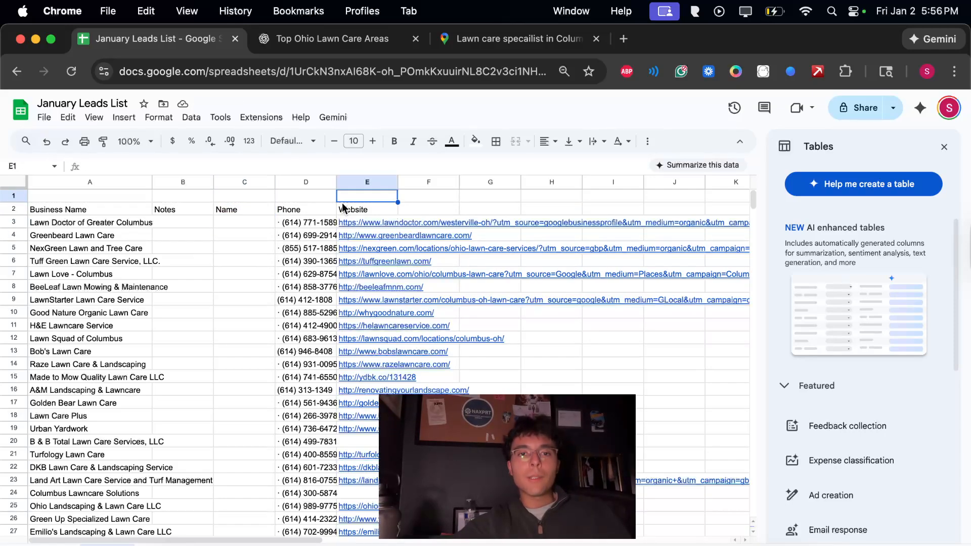
left_click(237, 322)
scroll(236, 322, "down", 10)
scroll(236, 322, "up", 10)
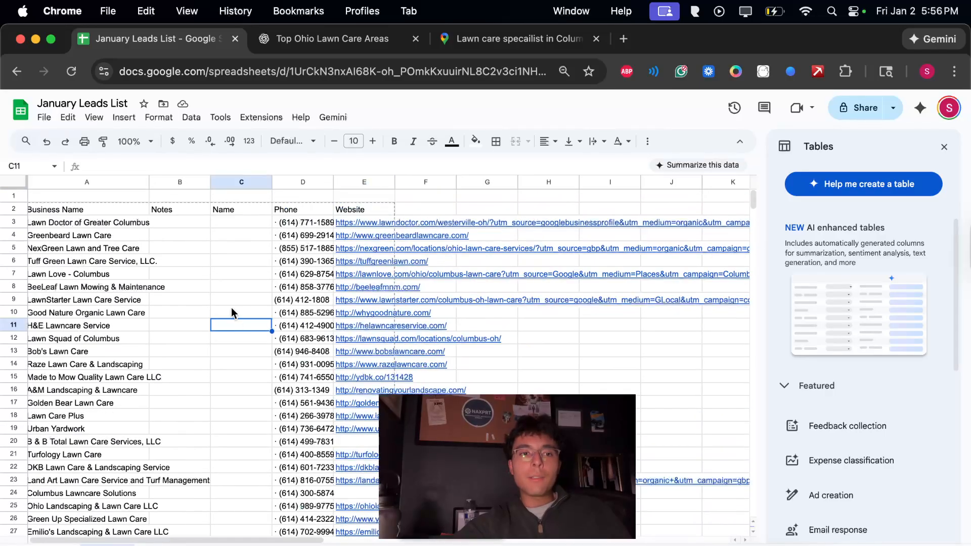
left_click(191, 302)
scroll(191, 305, "down", 3)
scroll(192, 306, "up", 3)
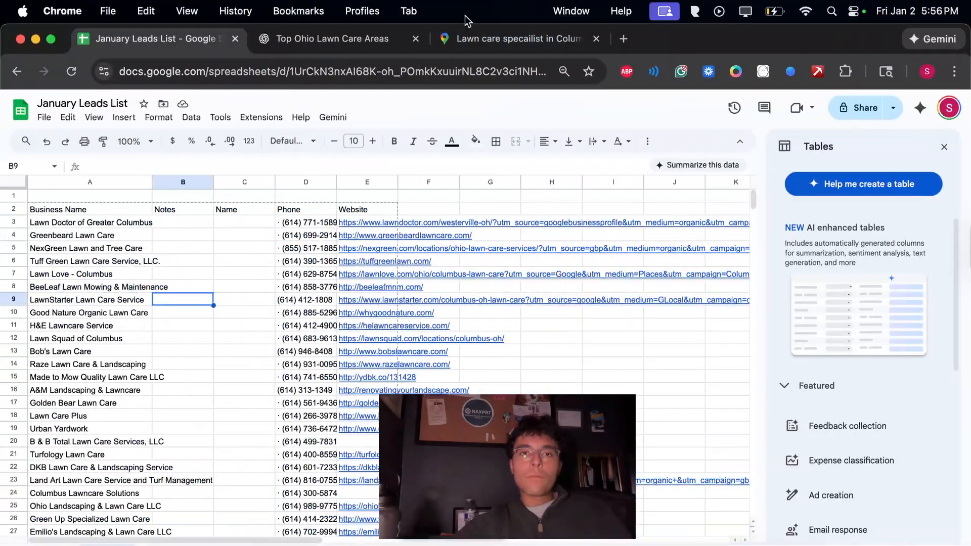
Switch to the Google Maps lawn care results and look through the public recipes Data Miner offers for the page.
left_click(73, 45)
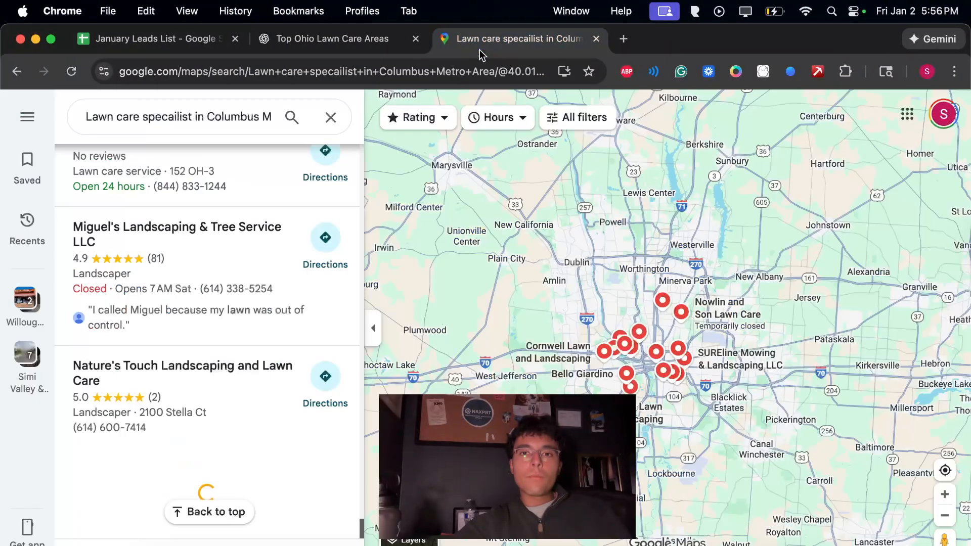
left_click(104, 38)
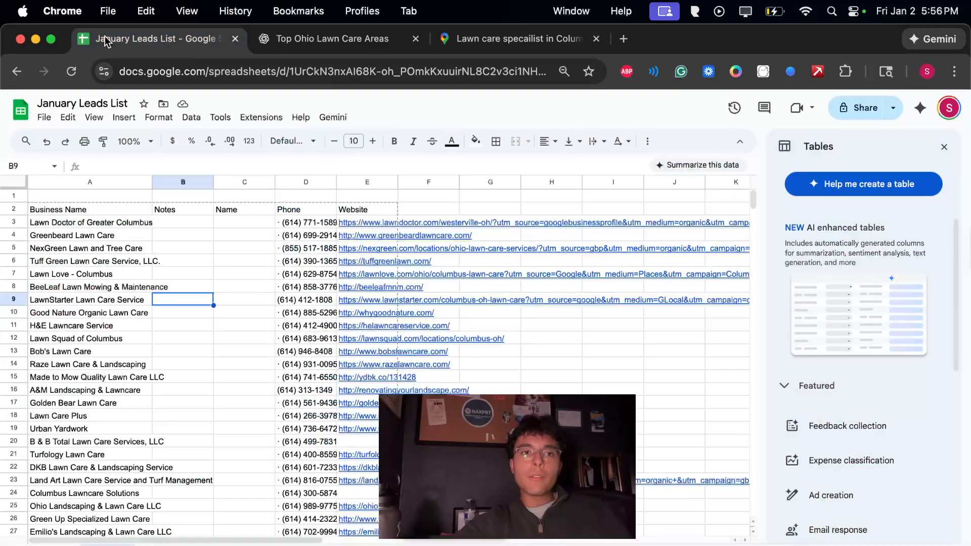
left_click(450, 46)
scroll(198, 295, "up", 1)
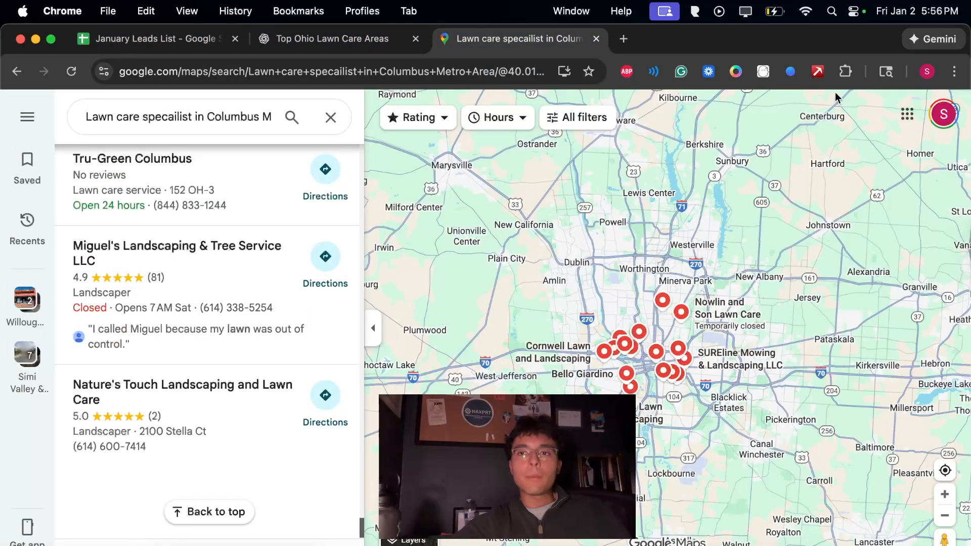
left_click(820, 73)
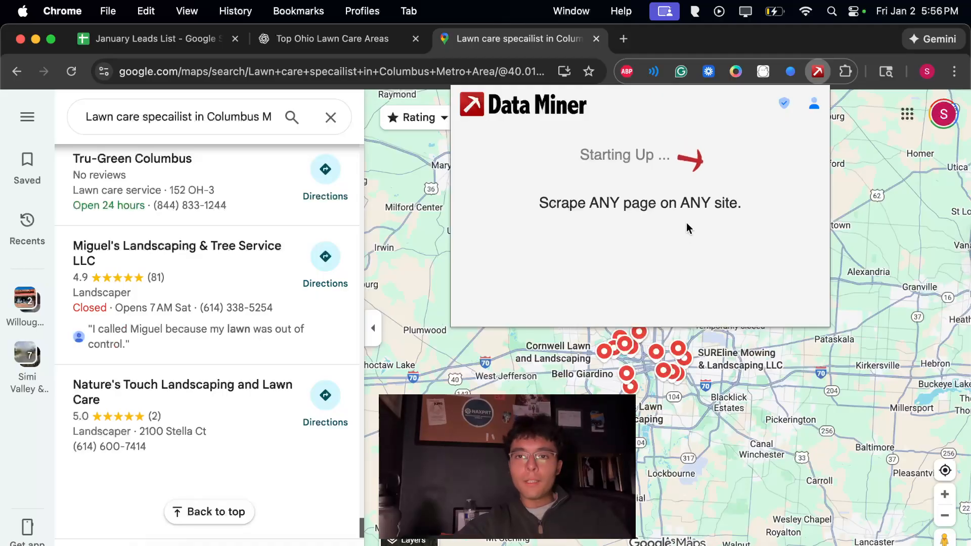
scroll(619, 266, "down", 1)
scroll(618, 271, "down", 3)
scroll(618, 268, "up", 4)
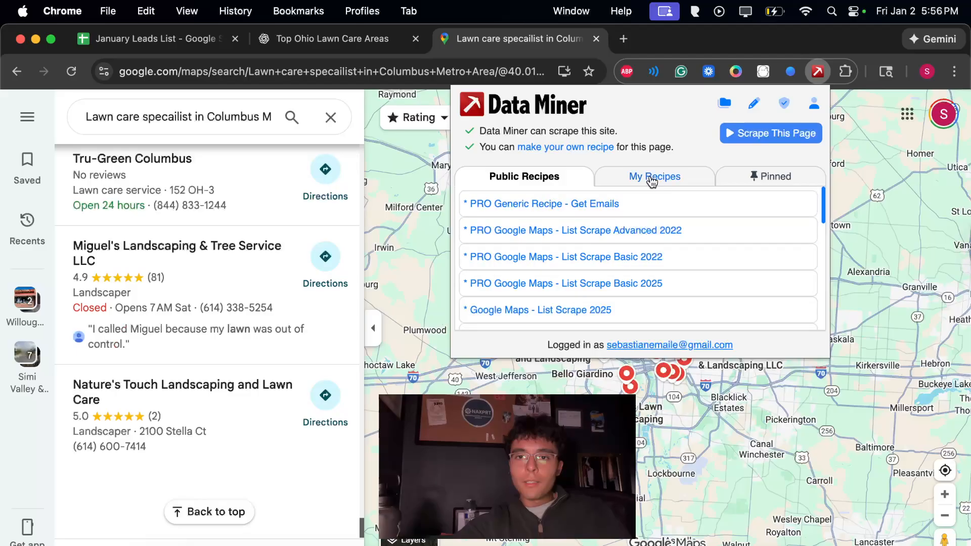
scroll(610, 255, "down", 1)
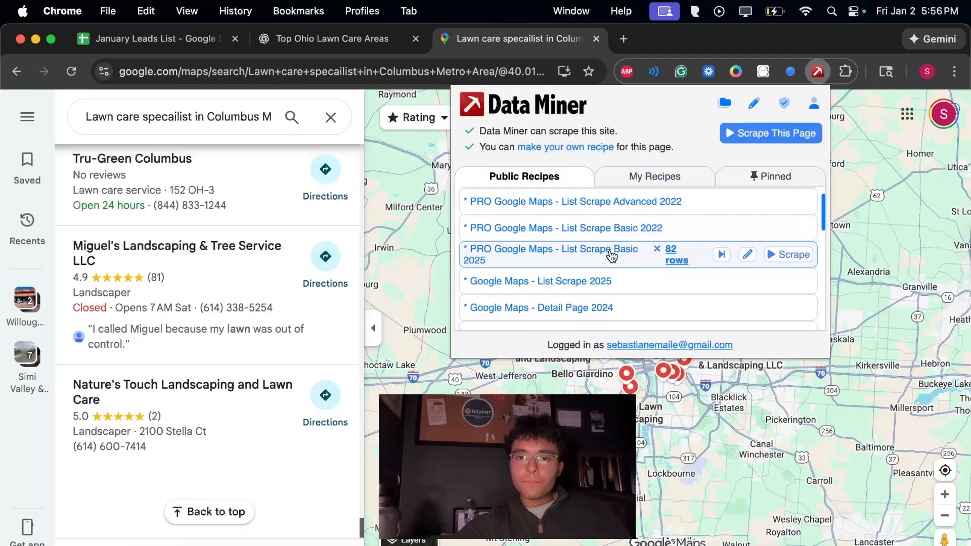
scroll(610, 290, "down", 2)
scroll(611, 290, "up", 1)
scroll(607, 283, "up", 1)
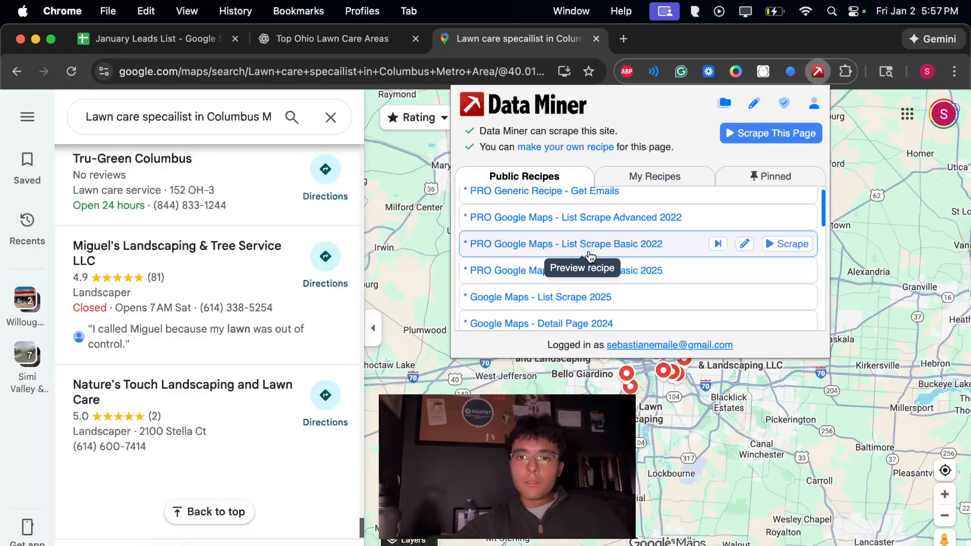
Preview the columns of the public recipes "PRO Google Maps - List Scrape Basic 2022" and "PRO Google Maps - List Scrape Basic 2025".
scroll(543, 258, "down", 10)
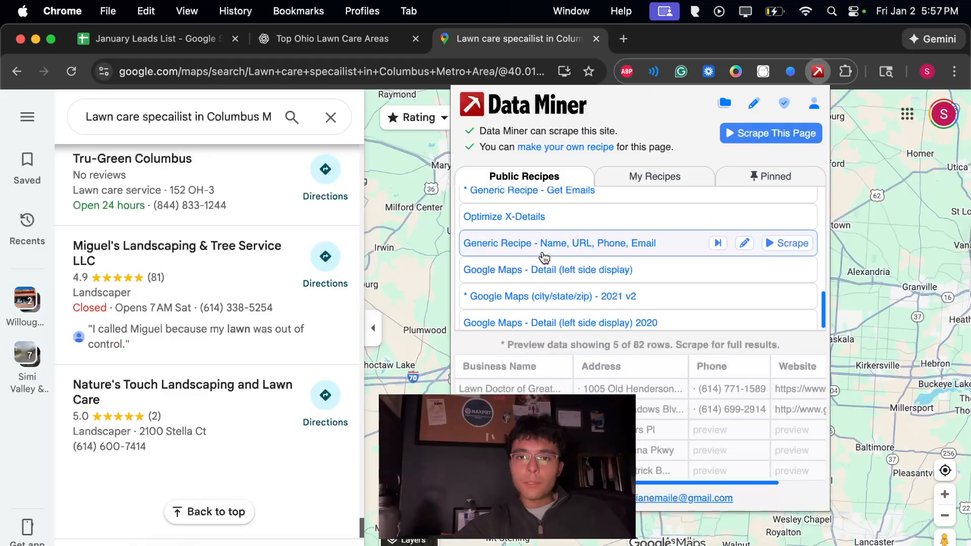
scroll(624, 372, "right", 2)
scroll(622, 273, "down", 1)
scroll(622, 274, "up", 10)
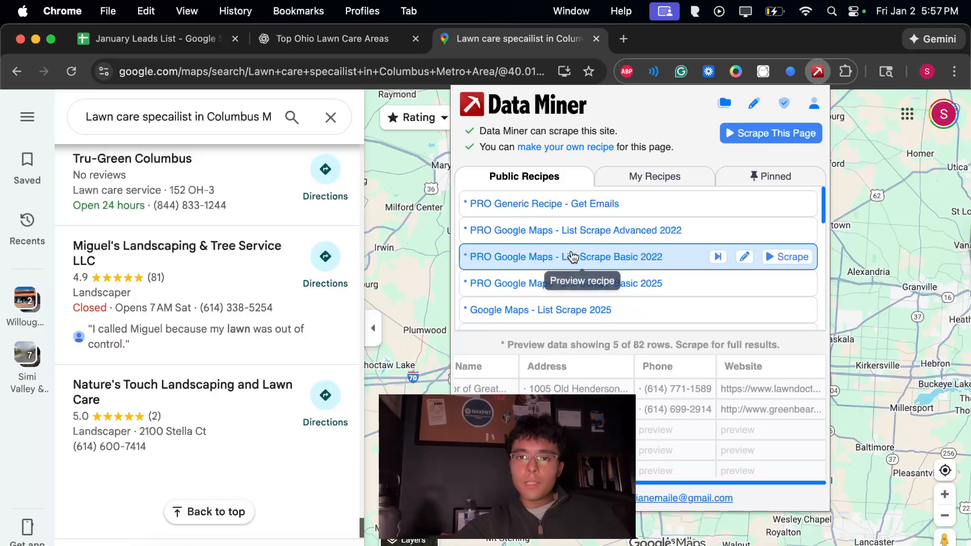
left_click(584, 297)
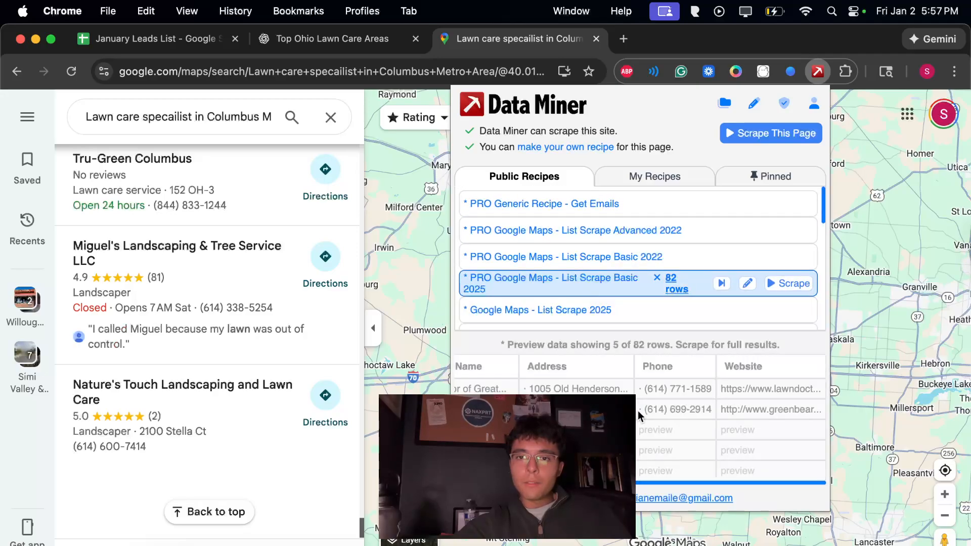
Preview the columns of the recipes "PRO Google Maps - List Scrape Advanced 2022" and "Google Maps - List Scrape 2022 Free".
left_click(627, 235)
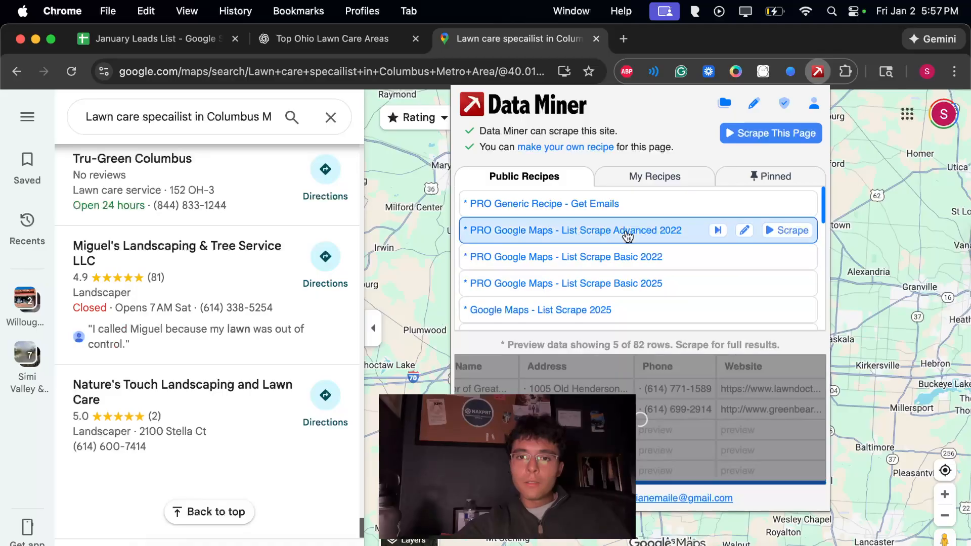
scroll(628, 233, "down", 10)
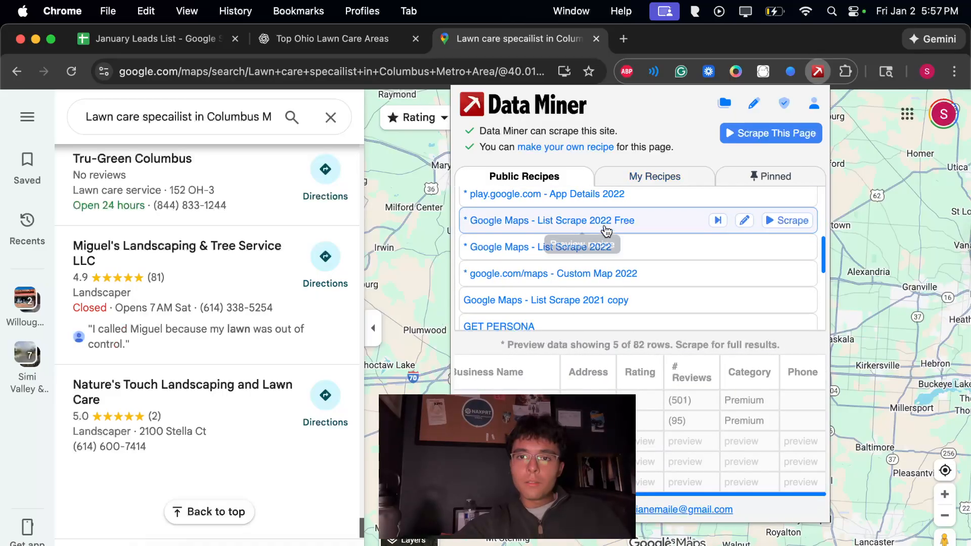
scroll(608, 228, "up", 1)
left_click(589, 253)
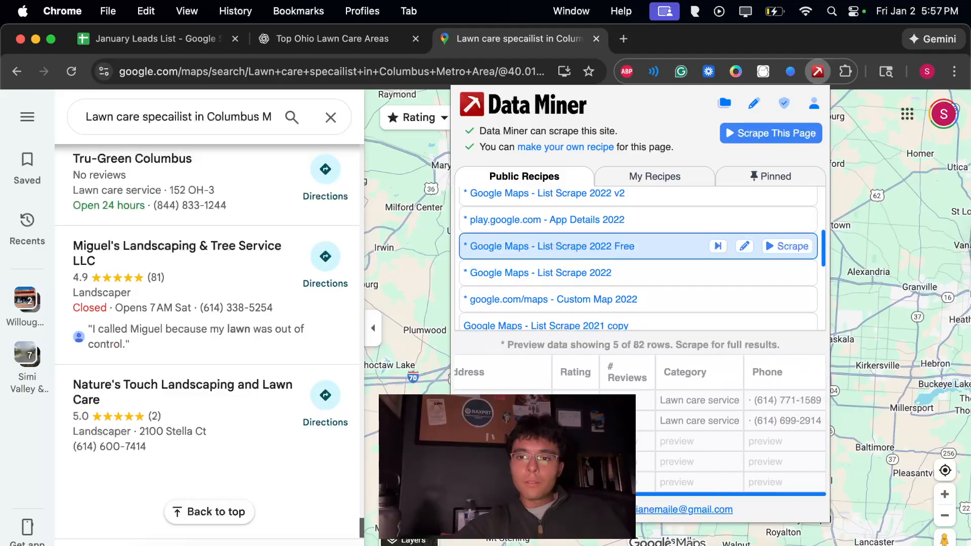
scroll(641, 424, "left", 3)
scroll(543, 283, "up", 1)
left_click(771, 132)
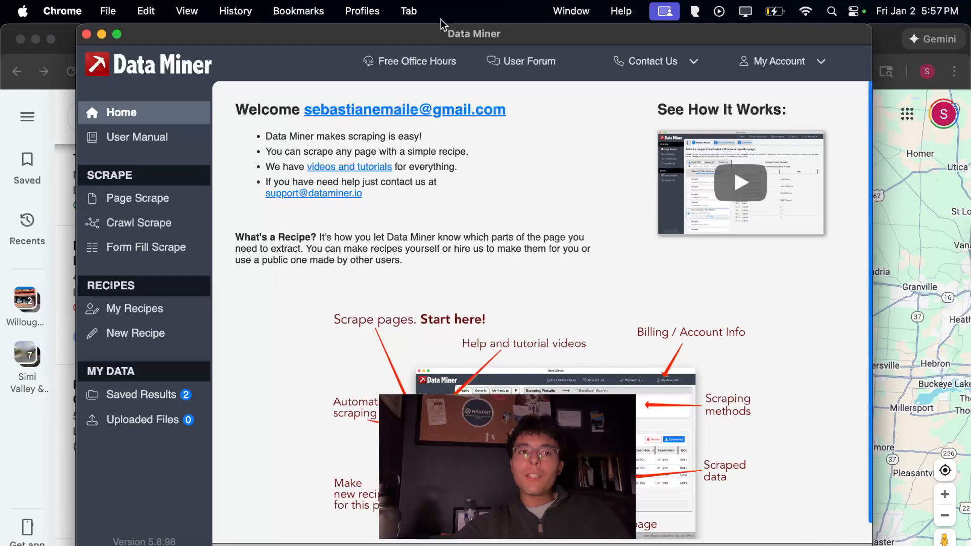
left_click_drag(438, 31, 402, 80)
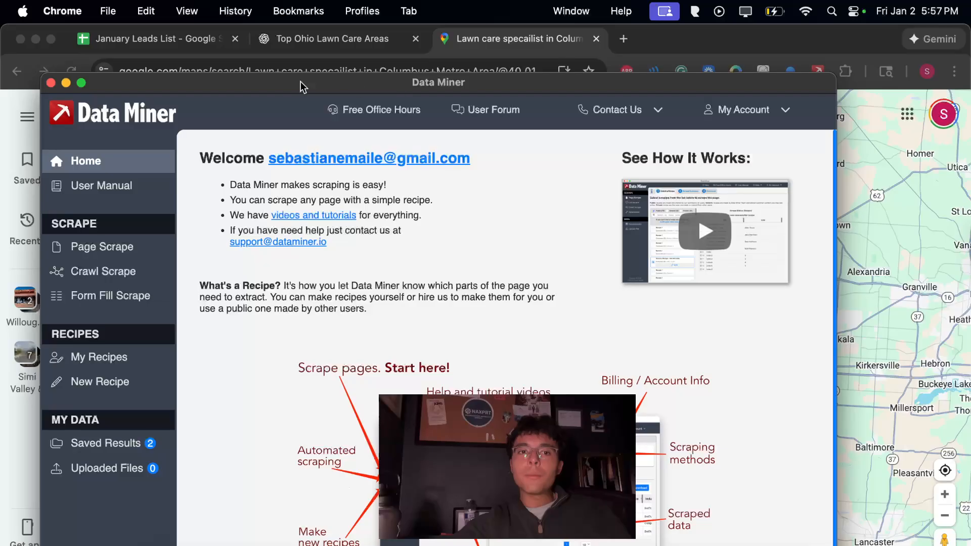
left_click_drag(304, 75, 361, 54)
left_click(99, 62)
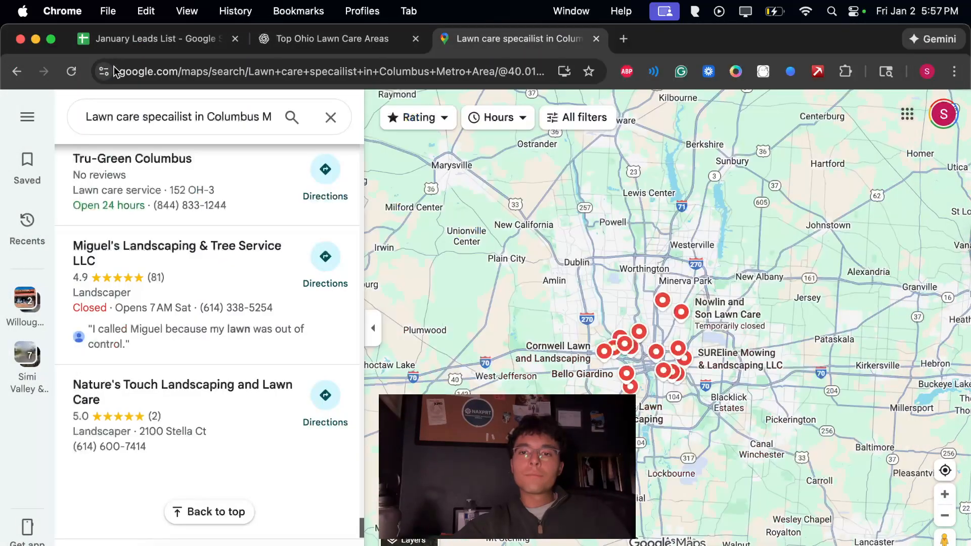
Open Data Miner on the Maps results and preview the recipes "Google Maps - Detail Page 2024" and "Google Maps - List Scrape 2022 v2".
left_click(818, 72)
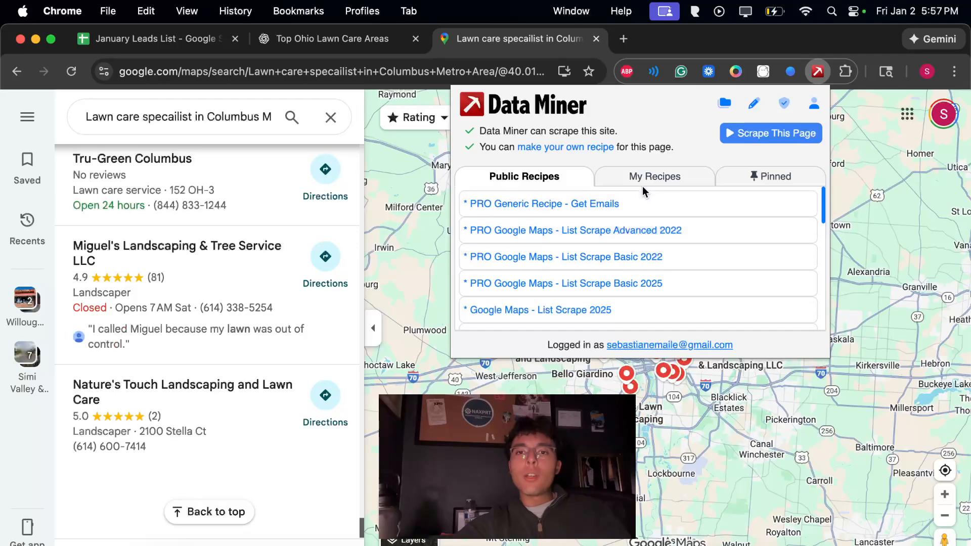
scroll(628, 225, "down", 4)
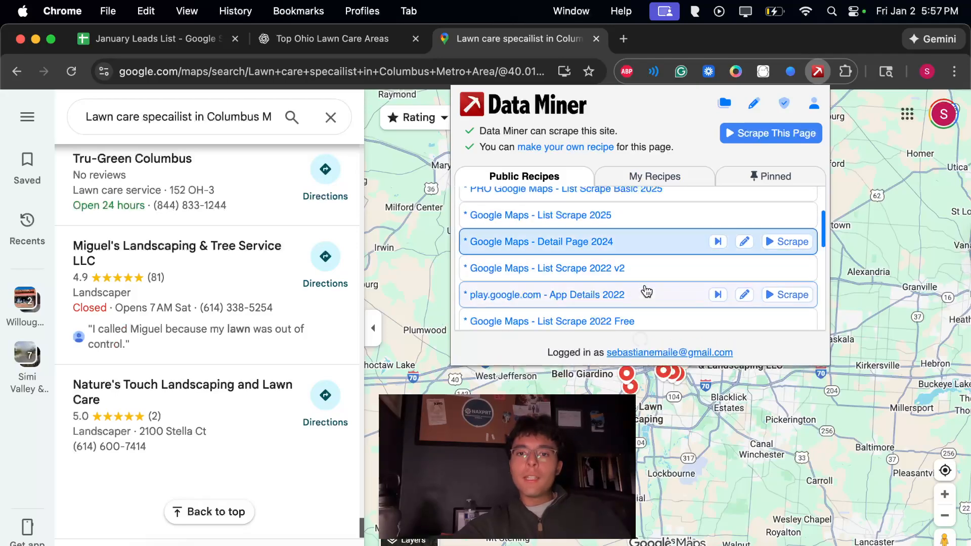
scroll(645, 288, "down", 4)
scroll(645, 291, "up", 5)
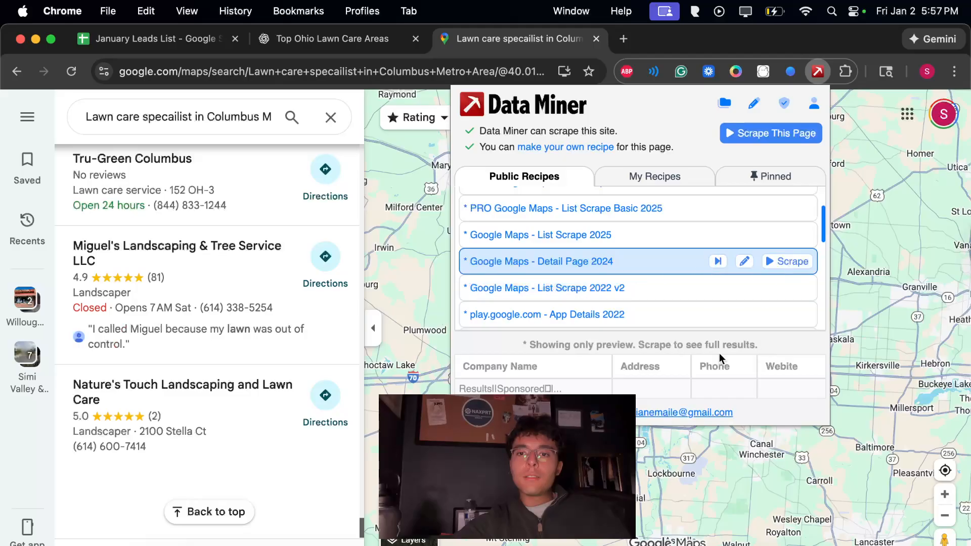
left_click(641, 289)
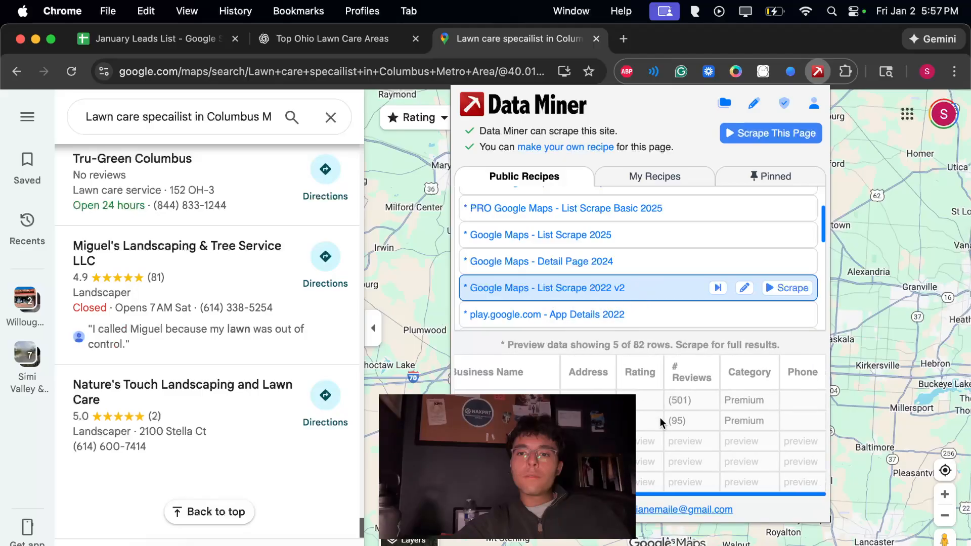
scroll(661, 418, "left", 1)
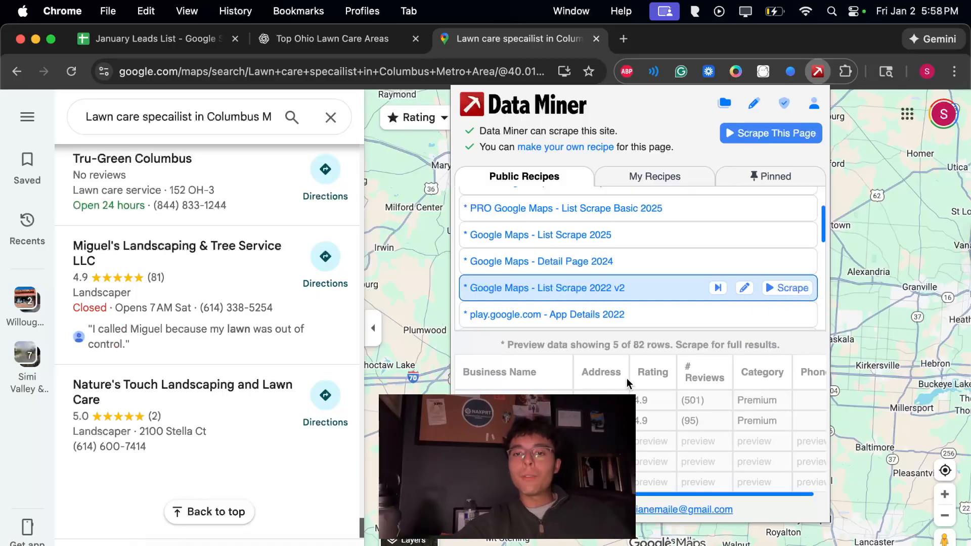
Look through the rest of Data Miner's public recipes for the Maps page and glance at the saved personal recipes.
scroll(533, 392, "right", 1)
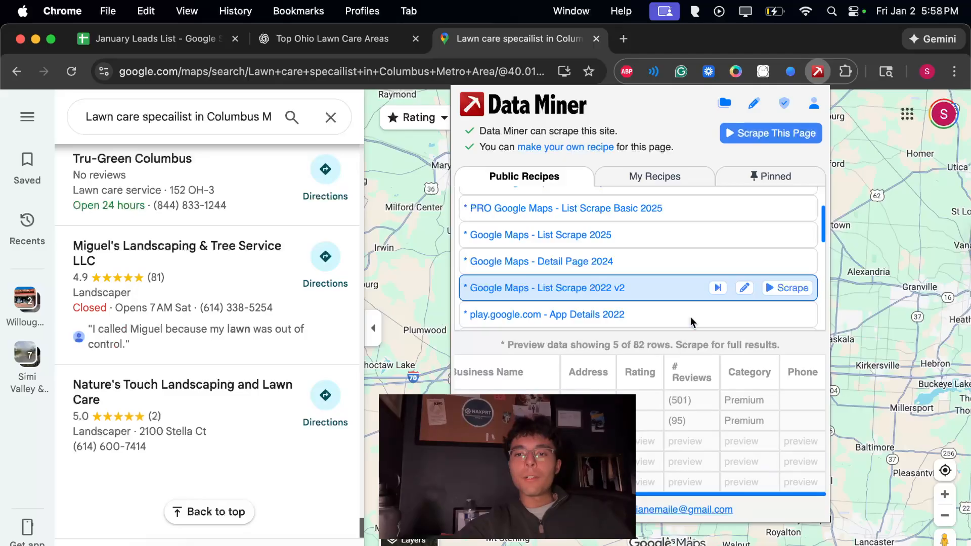
scroll(581, 273, "down", 3)
scroll(582, 273, "up", 2)
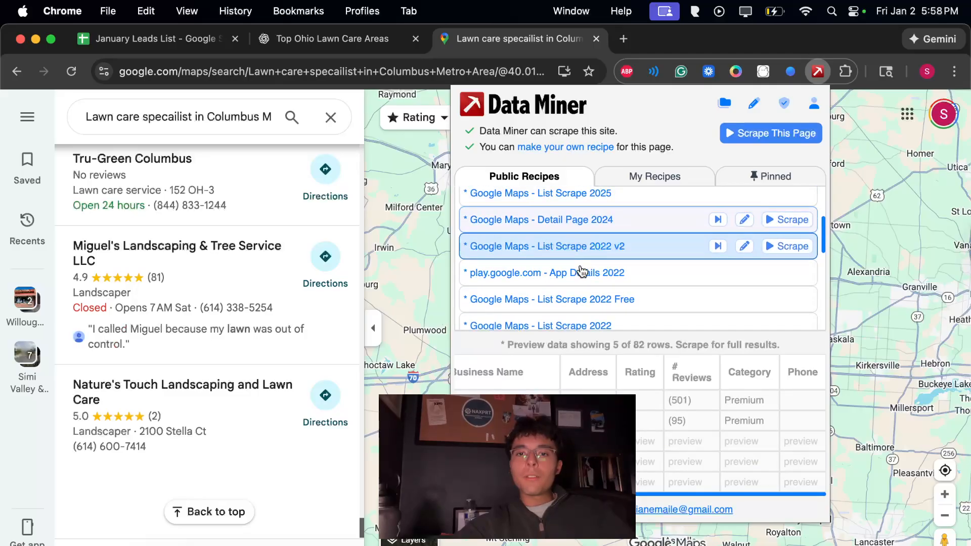
scroll(609, 316, "down", 4)
scroll(611, 311, "down", 1)
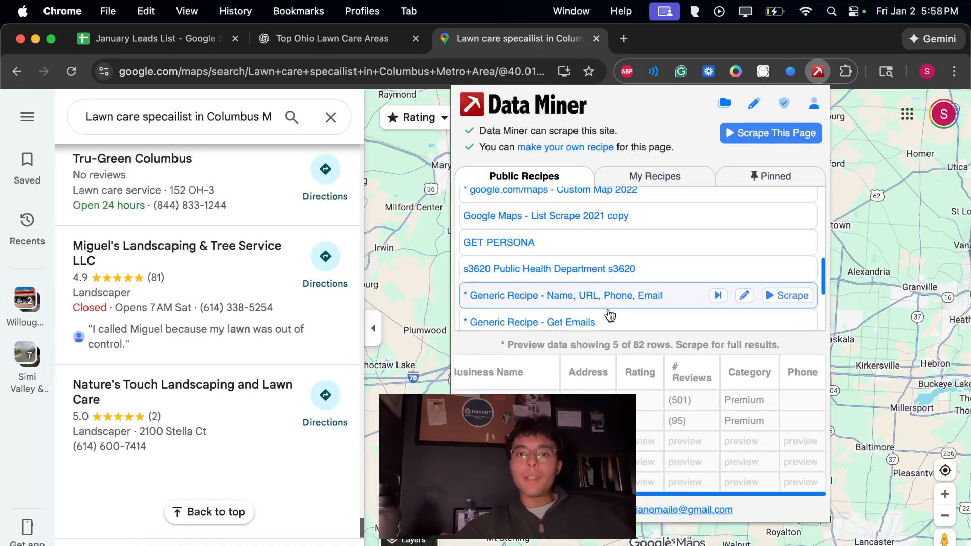
scroll(613, 256, "down", 4)
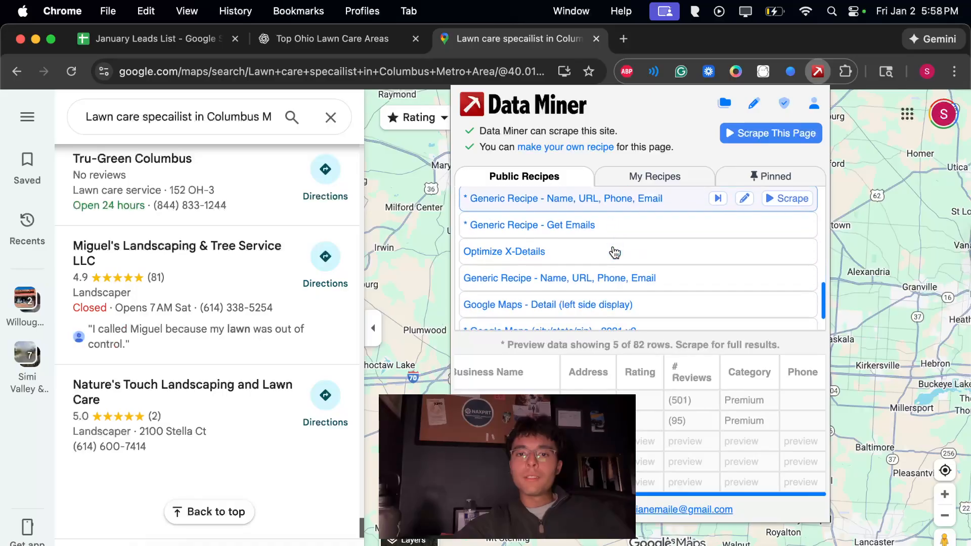
left_click(648, 178)
left_click(582, 176)
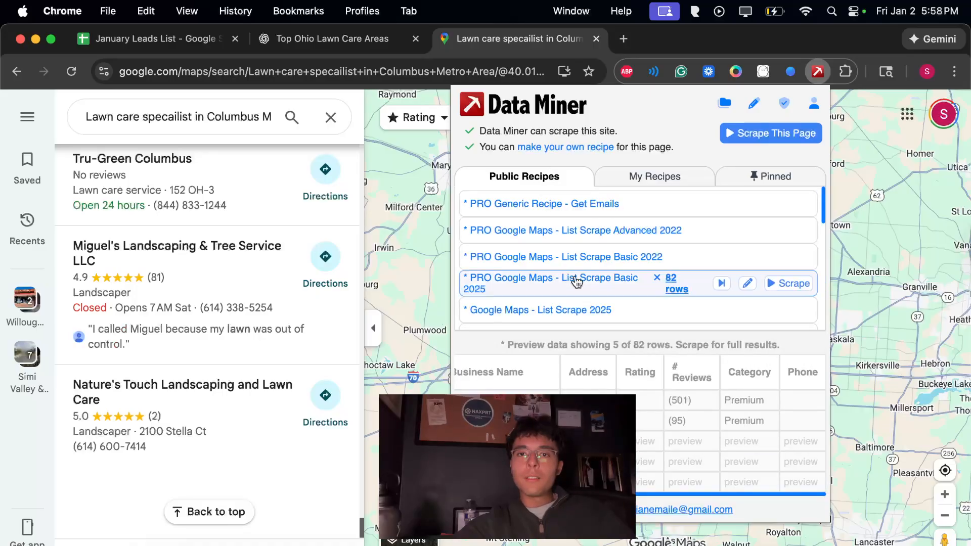
scroll(606, 250, "down", 10)
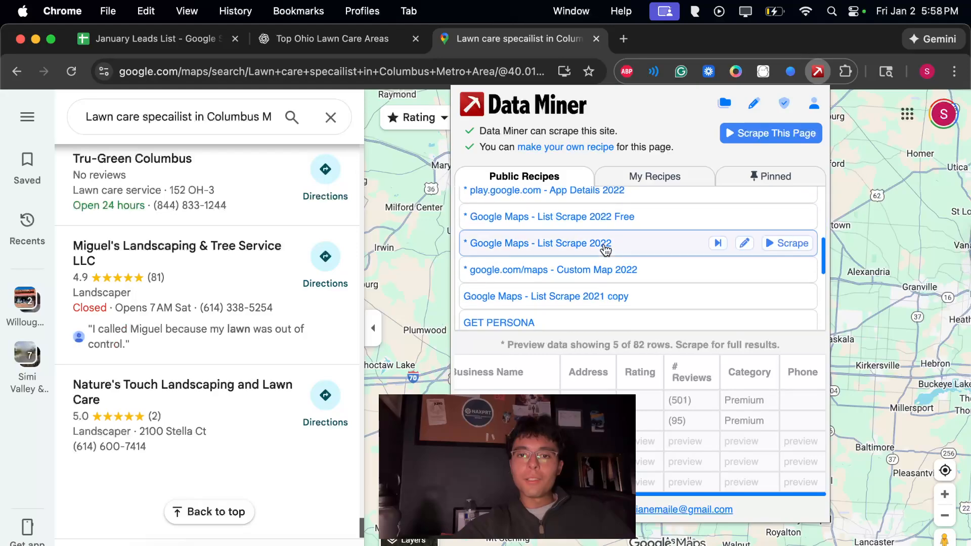
scroll(606, 250, "down", 2)
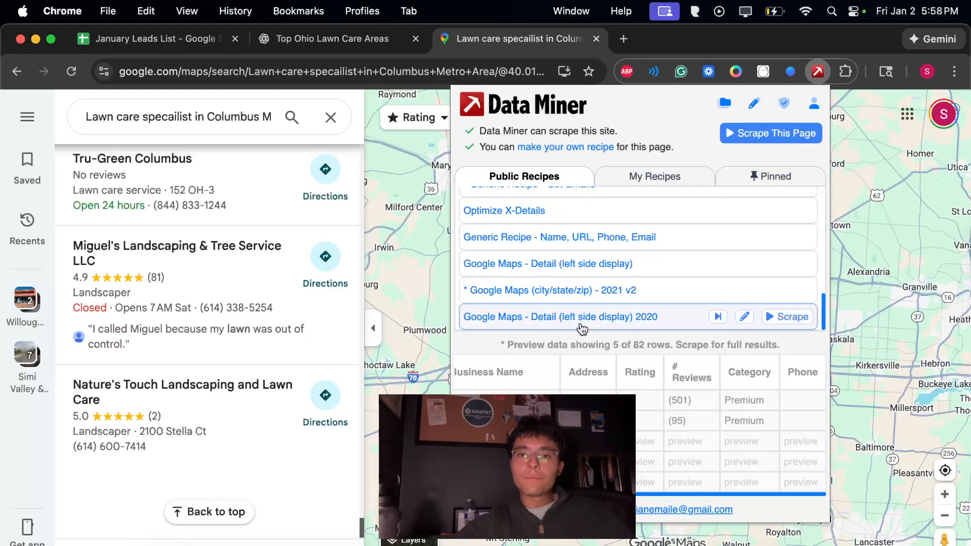
Open the full Data Miner window for the Maps page and go to its Page Scrape section.
left_click(747, 132)
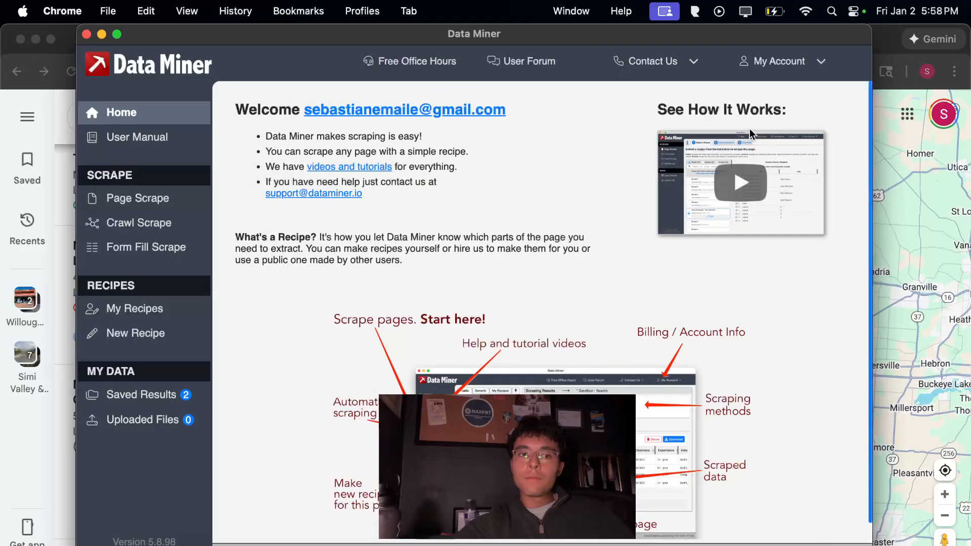
scroll(298, 325, "down", 1)
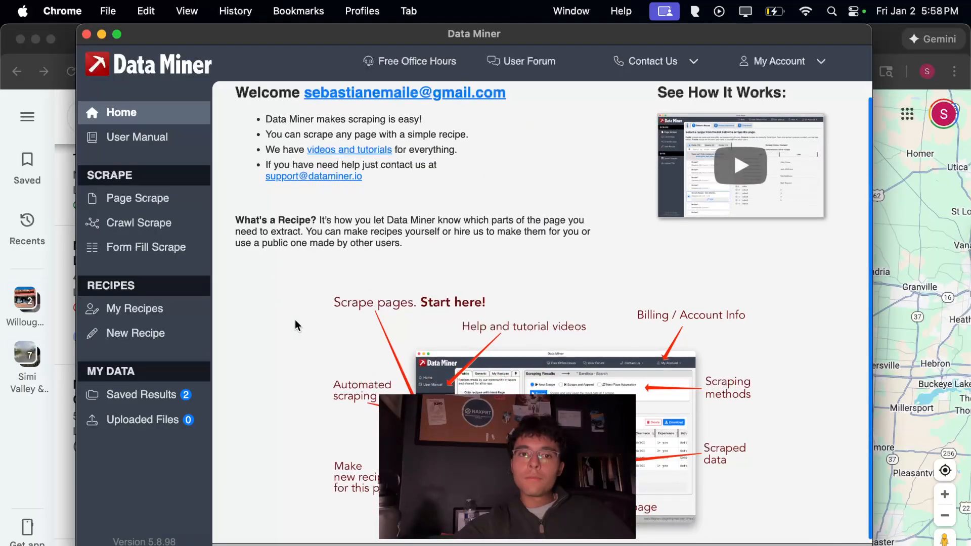
scroll(349, 341, "up", 1)
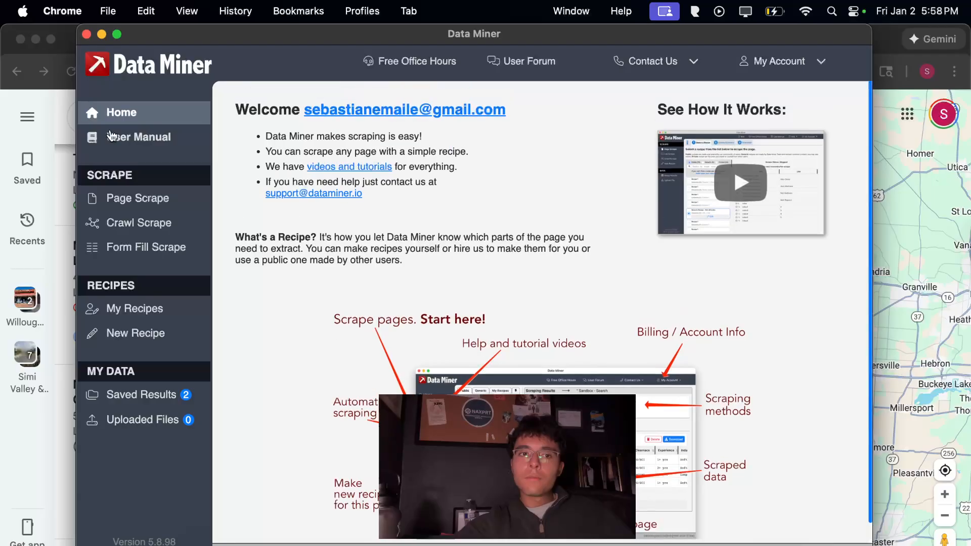
left_click(139, 207)
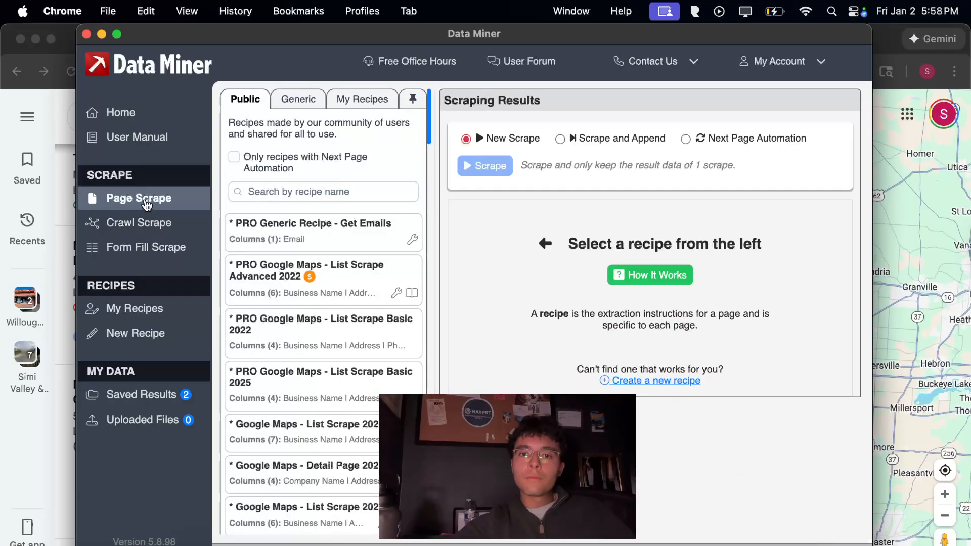
Preview the columns that the public recipe "Google Maps - Detail Page 2024" extracts from the page.
scroll(348, 338, "down", 3)
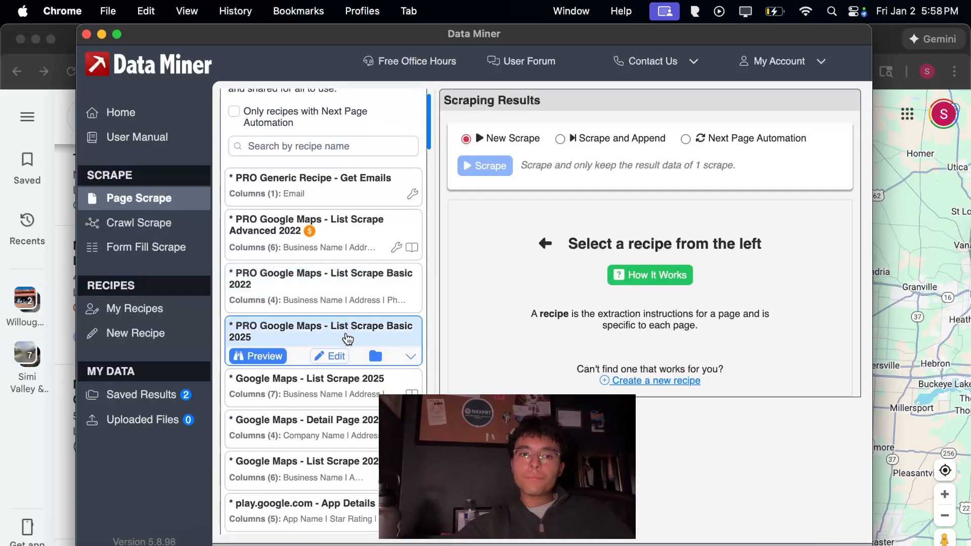
scroll(348, 338, "down", 3)
left_click(340, 387)
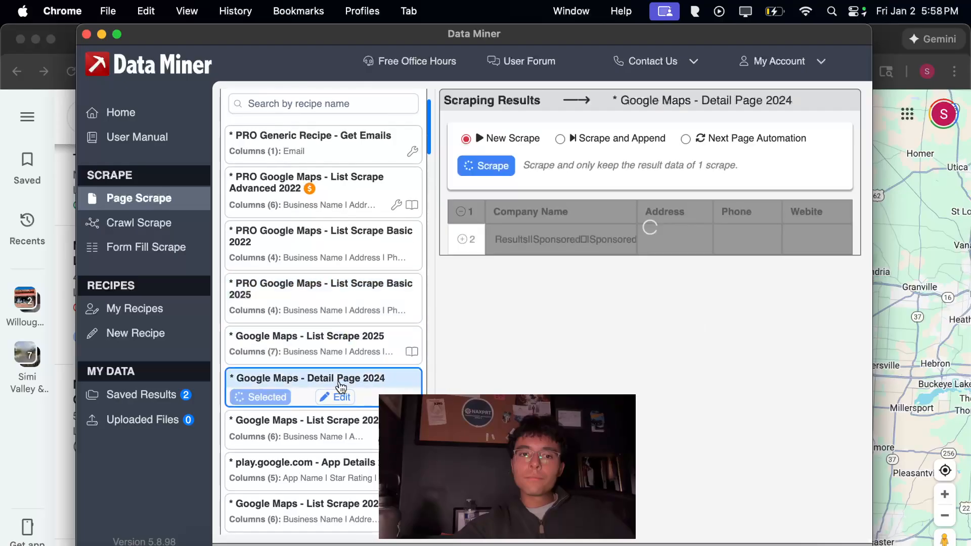
scroll(674, 288, "right", 4)
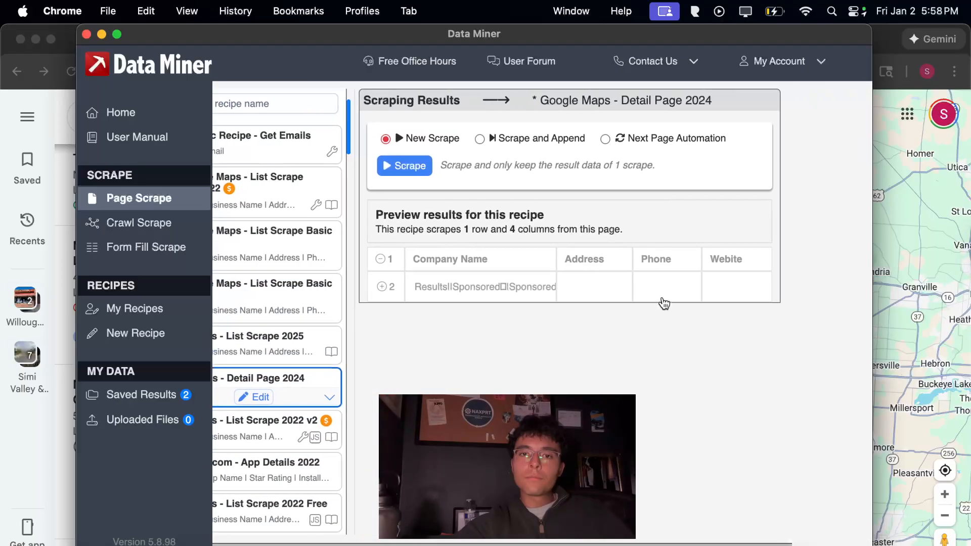
scroll(508, 317, "left", 4)
Select the recipe "Google Maps - List Scrape 2025" and check all of its preview columns.
left_click(347, 338)
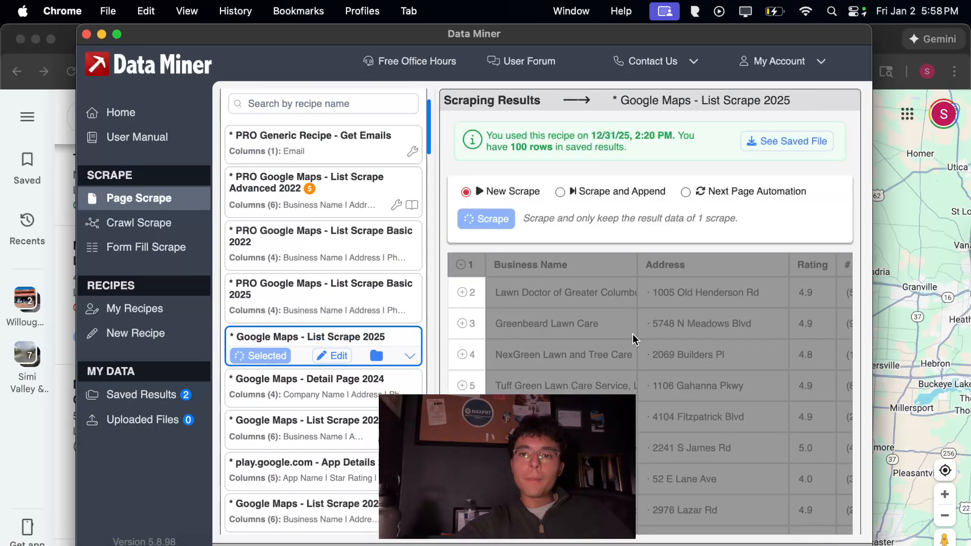
scroll(632, 335, "right", 1)
scroll(635, 338, "right", 3)
scroll(636, 340, "left", 3)
scroll(636, 340, "right", 15)
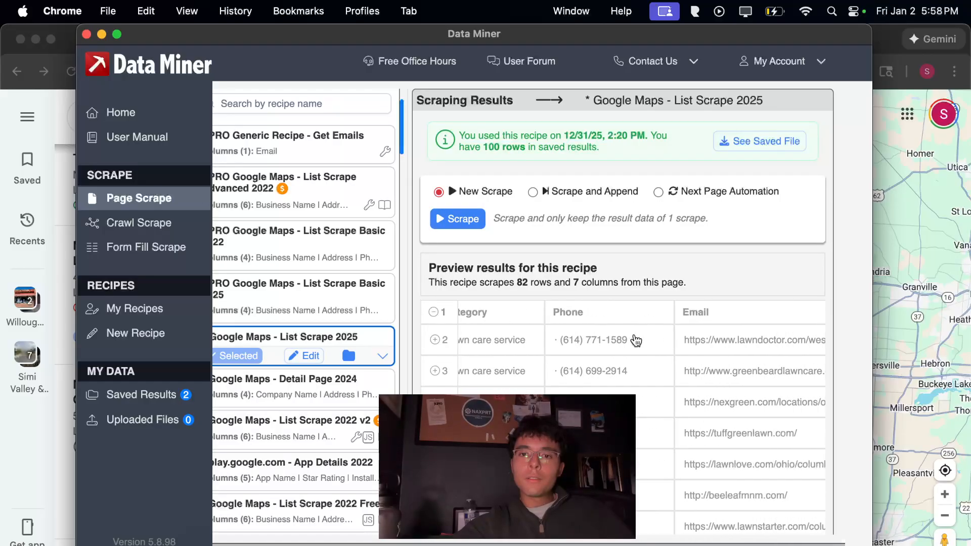
scroll(636, 340, "left", 15)
scroll(636, 340, "right", 2)
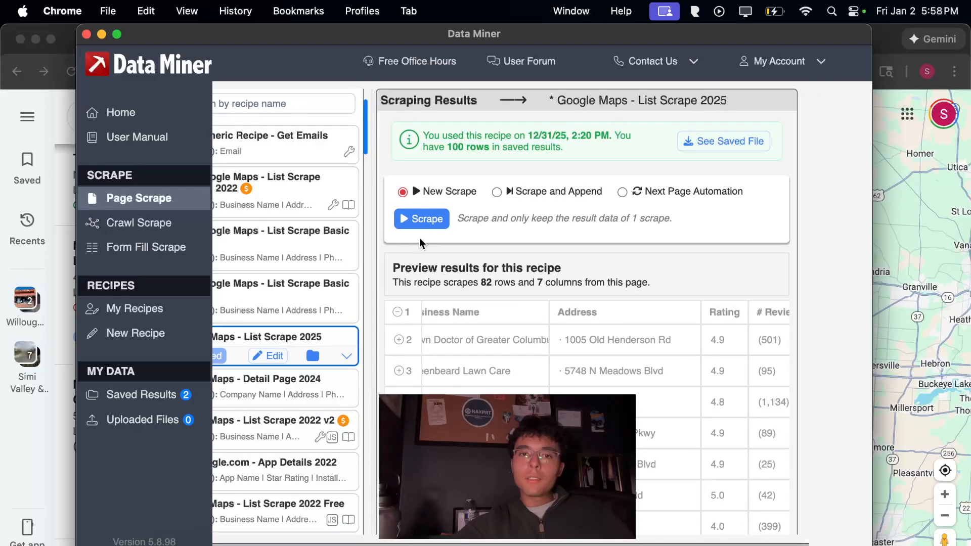
Run a new scrape of the Maps results with the selected recipe and look across the scraped columns.
left_click(421, 223)
scroll(675, 361, "right", 3)
scroll(675, 361, "right", 5)
scroll(570, 349, "left", 10)
scroll(256, 344, "left", 5)
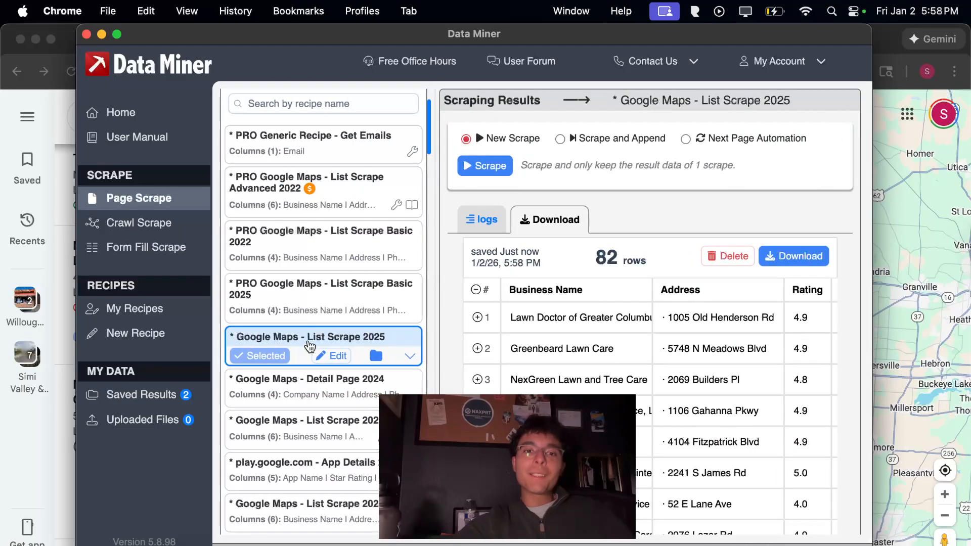
Copy the scraped results to the clipboard and minimize the Data Miner window.
left_click(794, 256)
left_click(694, 360)
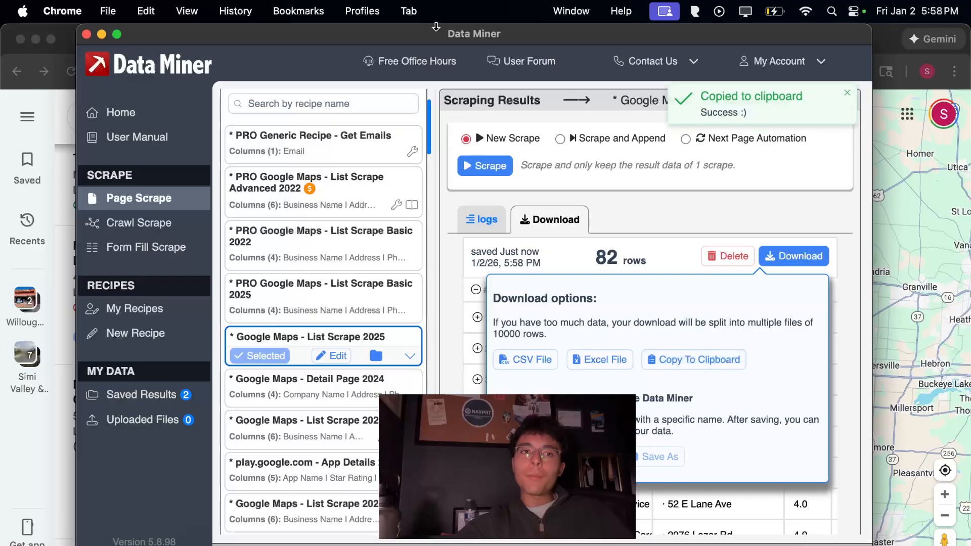
left_click(100, 35)
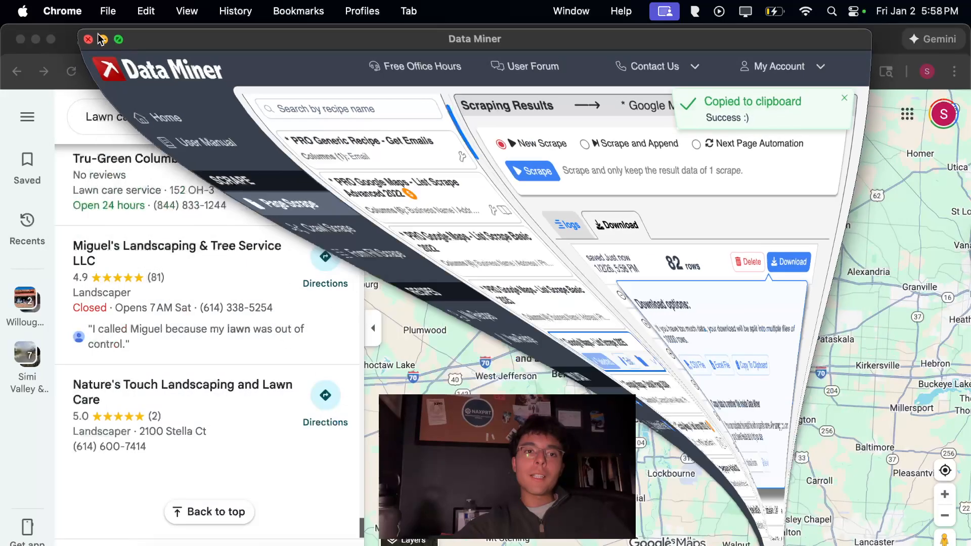
Switch to the January Leads List spreadsheet and delete all of its existing contents.
left_click(311, 40)
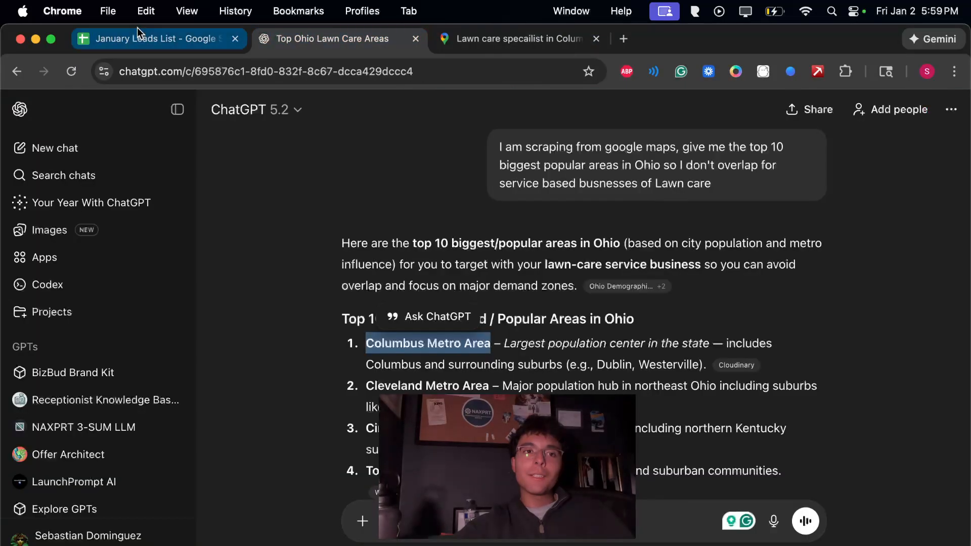
left_click(137, 32)
left_click(101, 223)
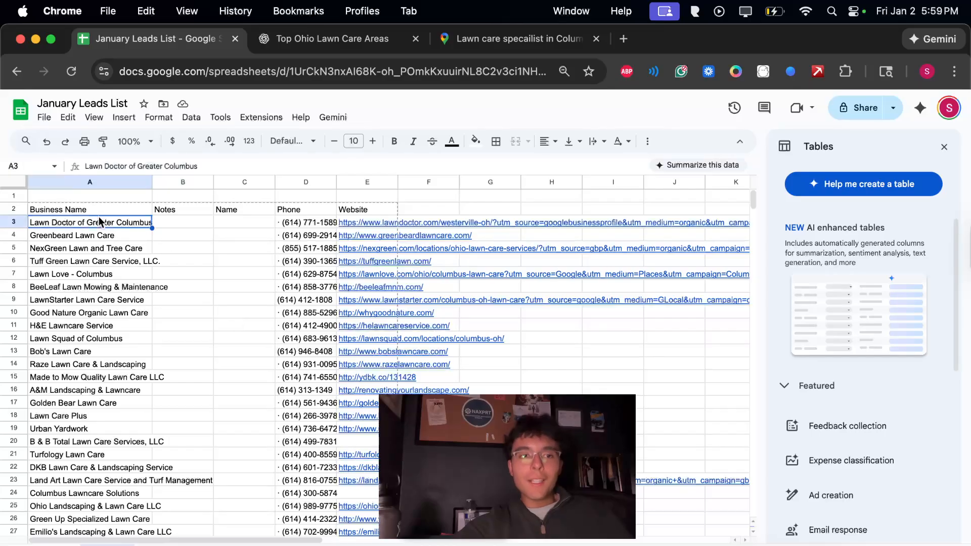
left_click(89, 208)
double_click(73, 210)
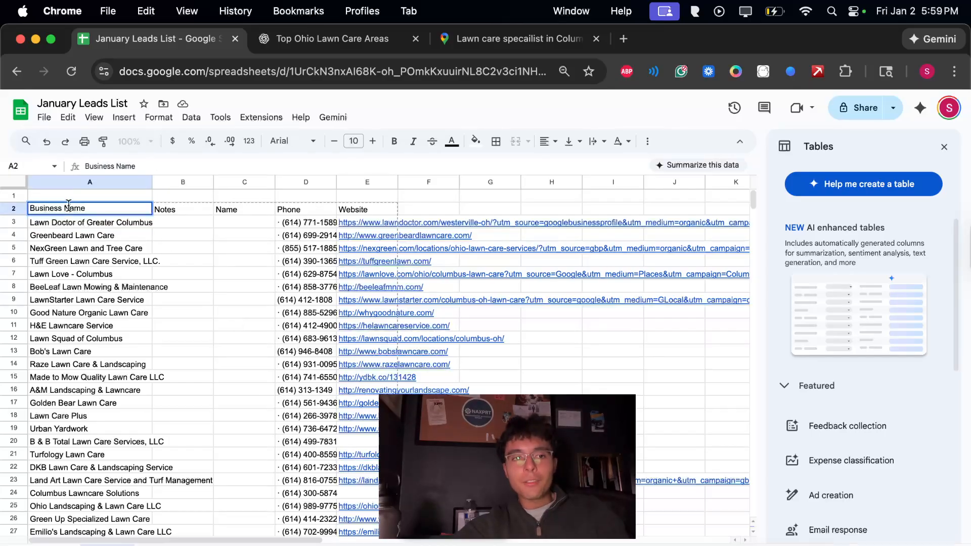
double_click(73, 196)
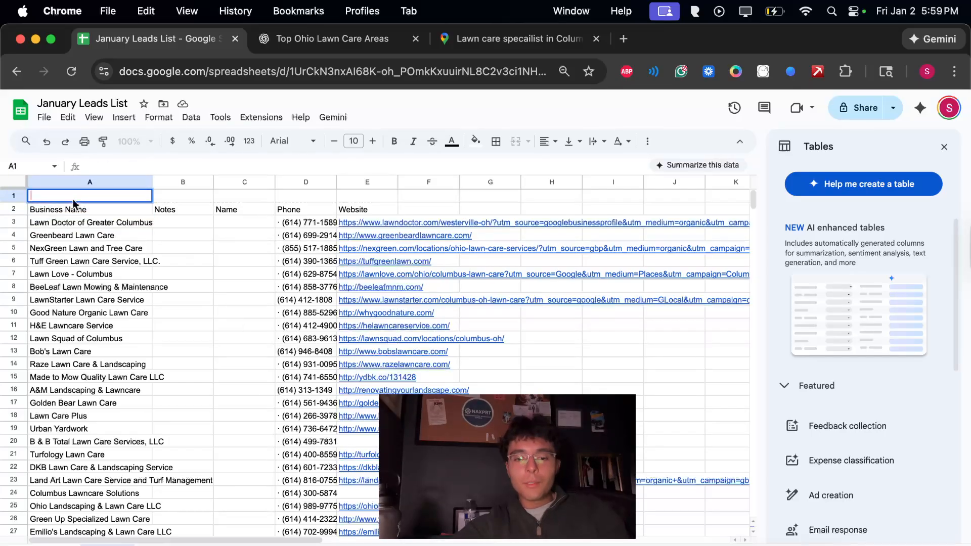
double_click(71, 208)
key("super+a")
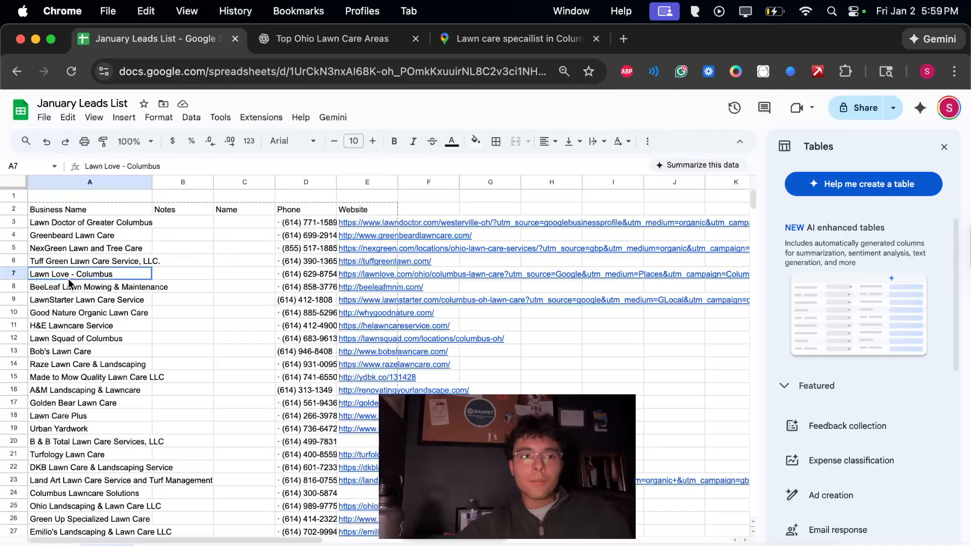
left_click(70, 281)
key("super+a")
key("BackSpace")
Paste the scraped business data into the empty sheet starting at cell A2.
left_click(44, 213)
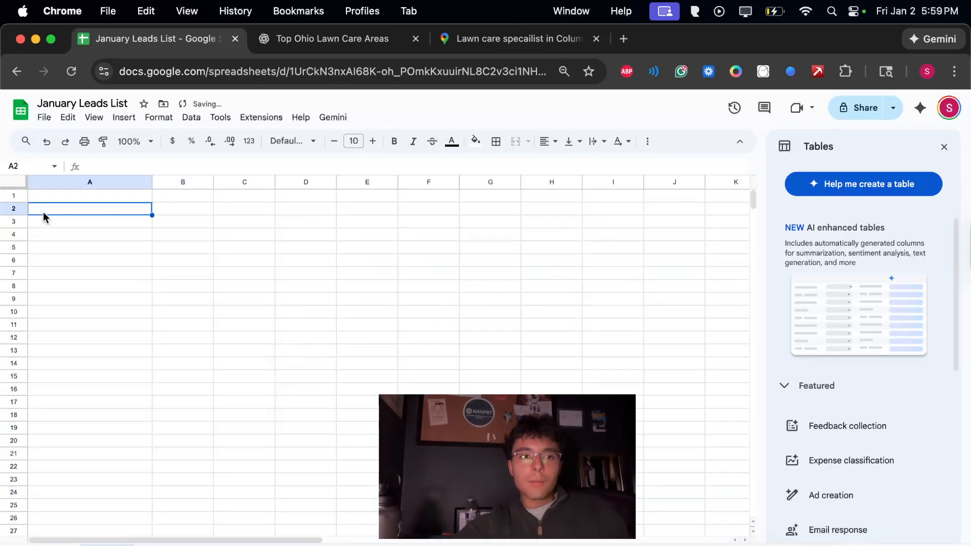
key("super+z")
left_click(126, 290)
left_click(268, 275)
left_click(261, 212)
right_click(258, 211)
left_click(238, 349)
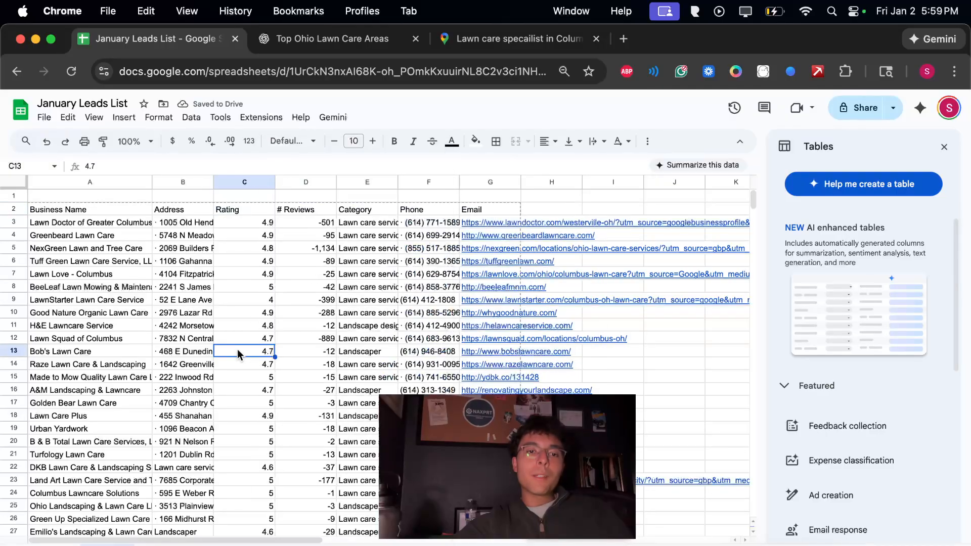
Widen column A so that the business names fit.
left_click(174, 209)
left_click(118, 210)
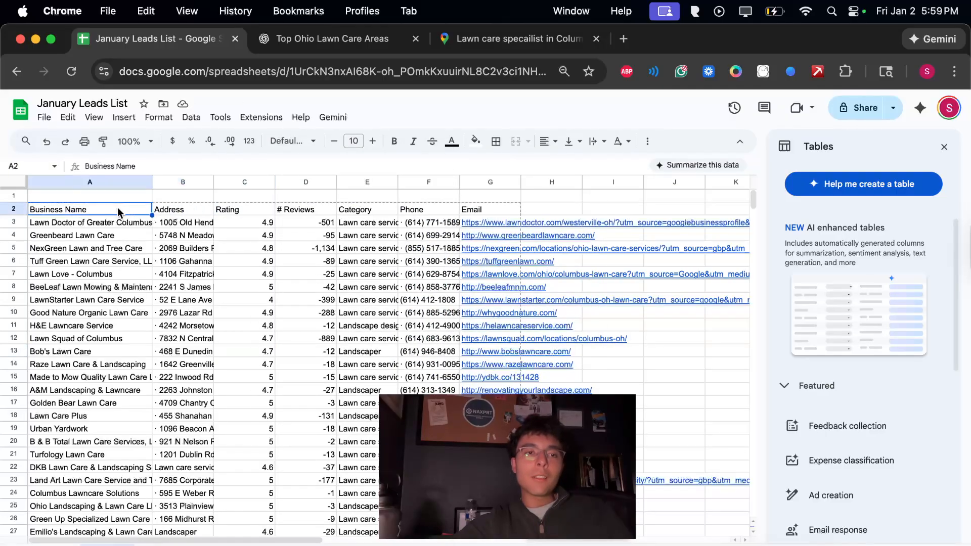
left_click(132, 222)
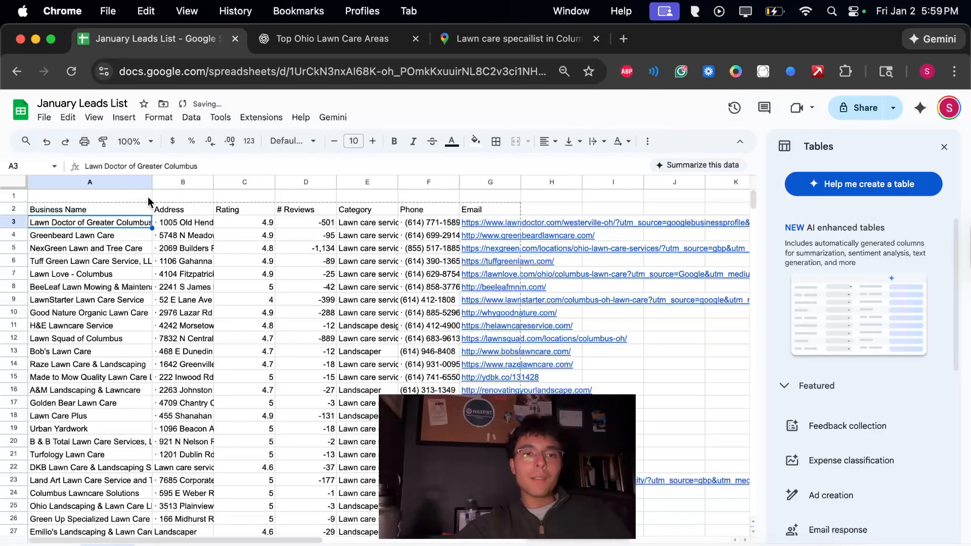
left_click(138, 181)
left_click(119, 260)
left_click(139, 179)
left_click_drag(152, 182, 188, 182)
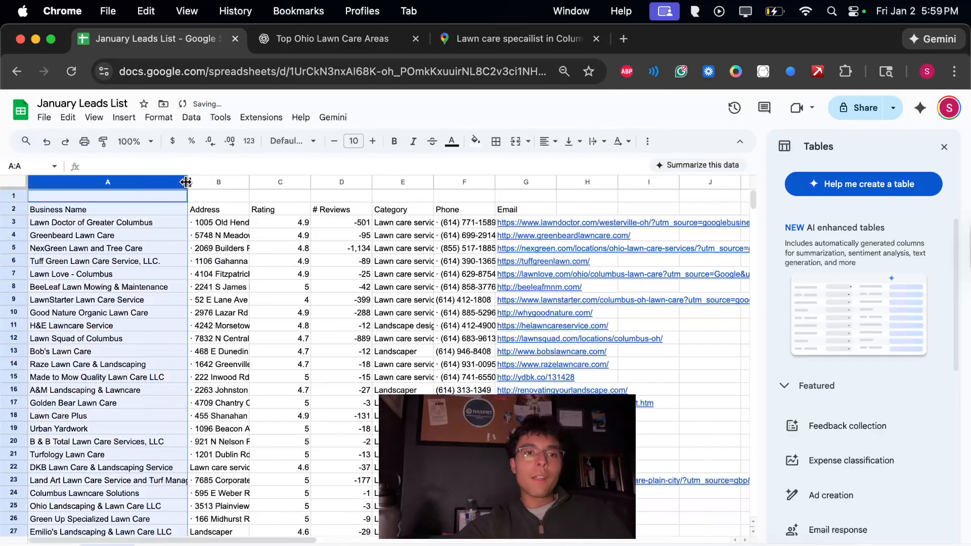
Clear the addresses from column B and enter "Notes" as its heading in B2.
left_click(218, 183)
key("Delete")
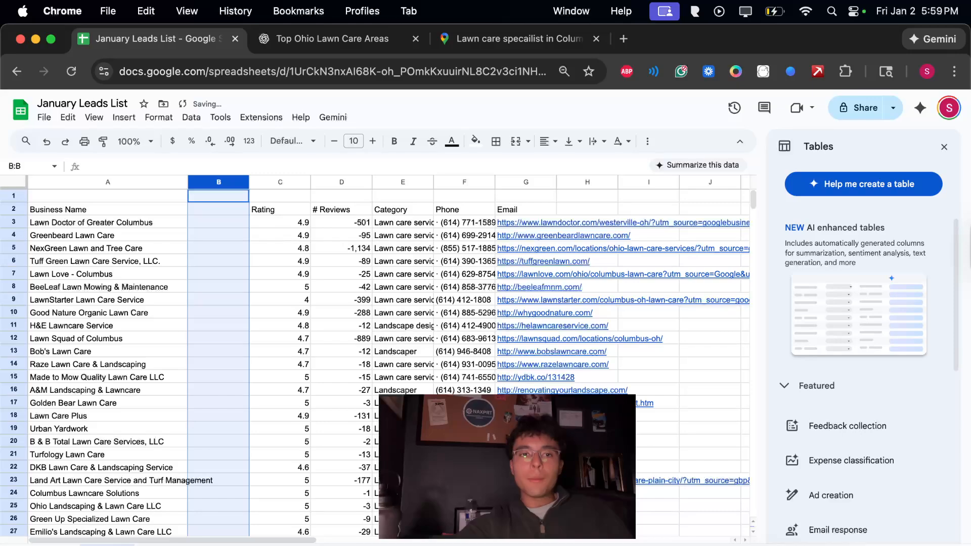
left_click(207, 212)
type("N")
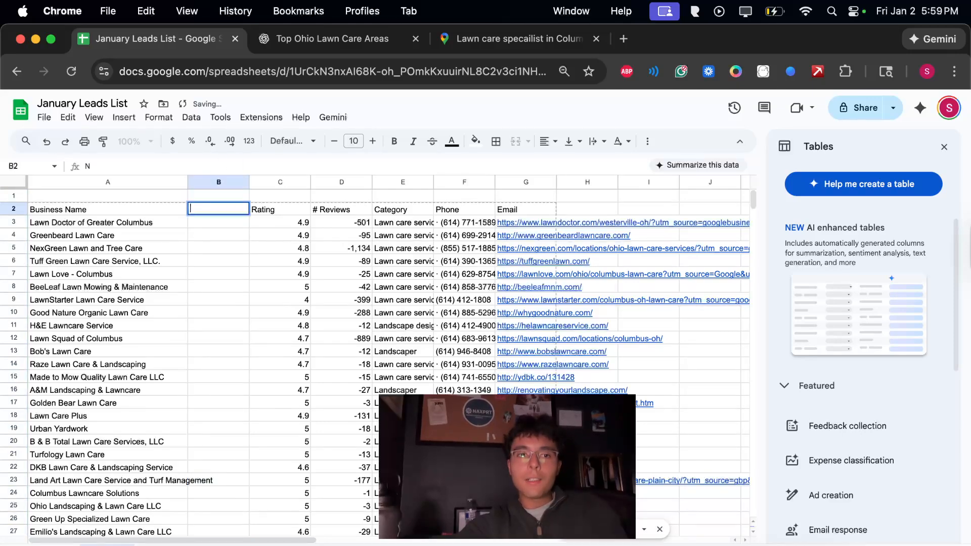
type("otes")
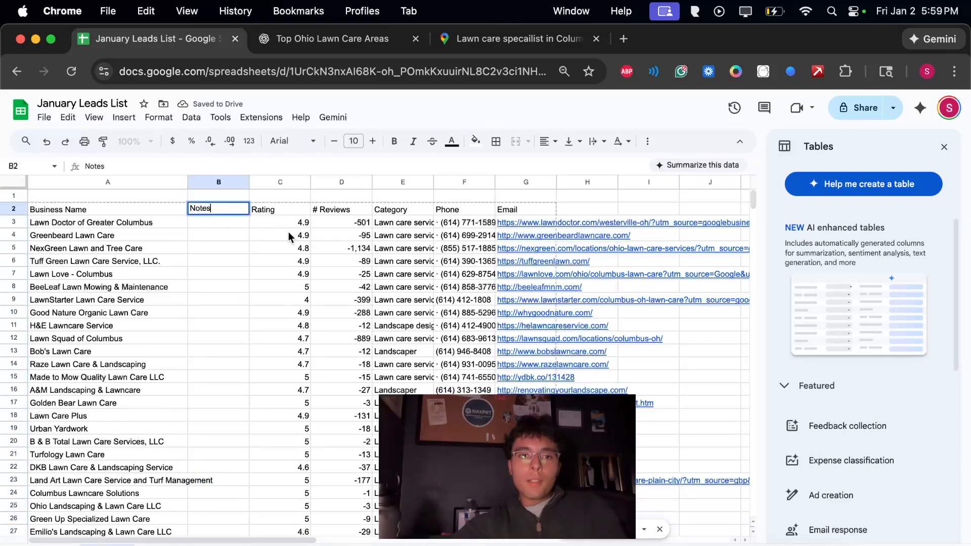
left_click(257, 273)
Enter "Names" as the heading in C2.
left_click(283, 210)
type("Names")
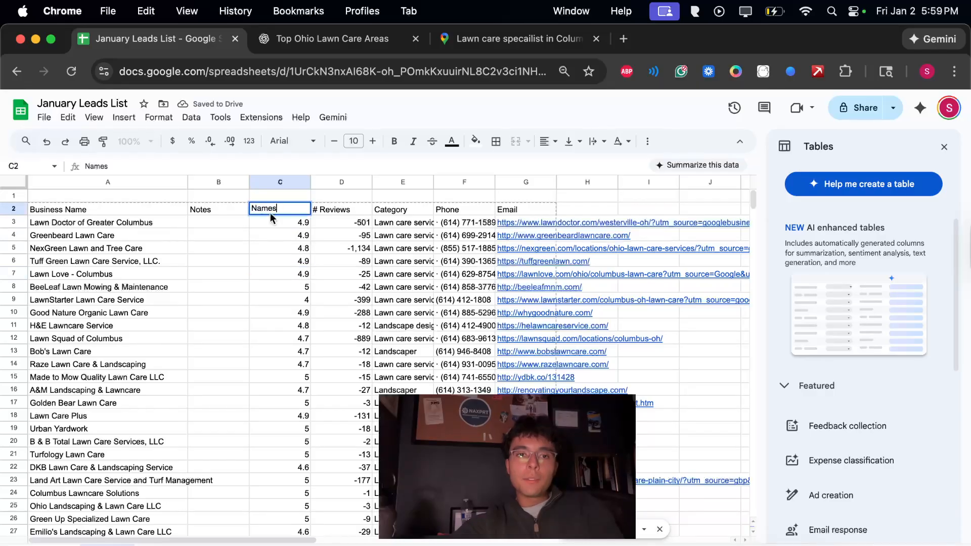
left_click(281, 181)
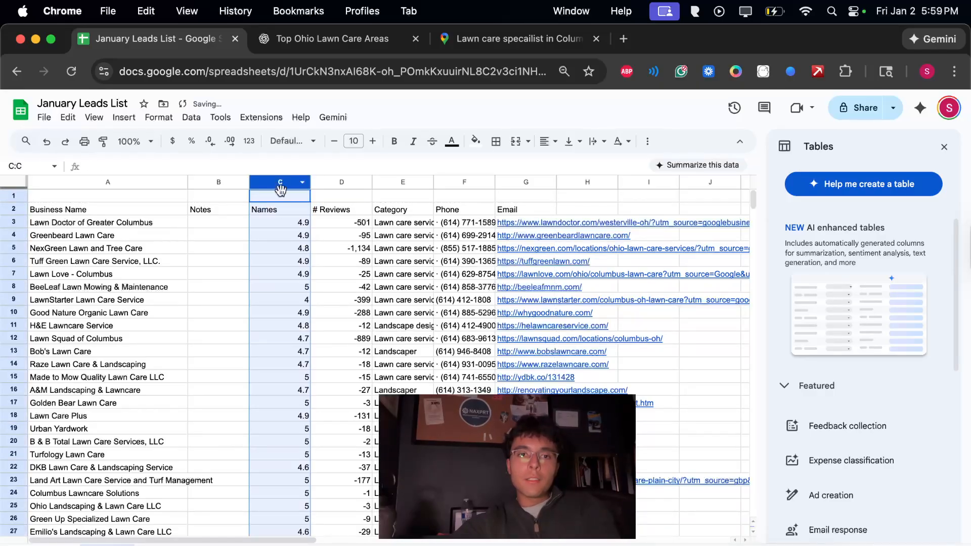
Insert an empty column directly after Notes and enter "Names" as its heading in C2.
left_click(241, 183)
right_click(242, 185)
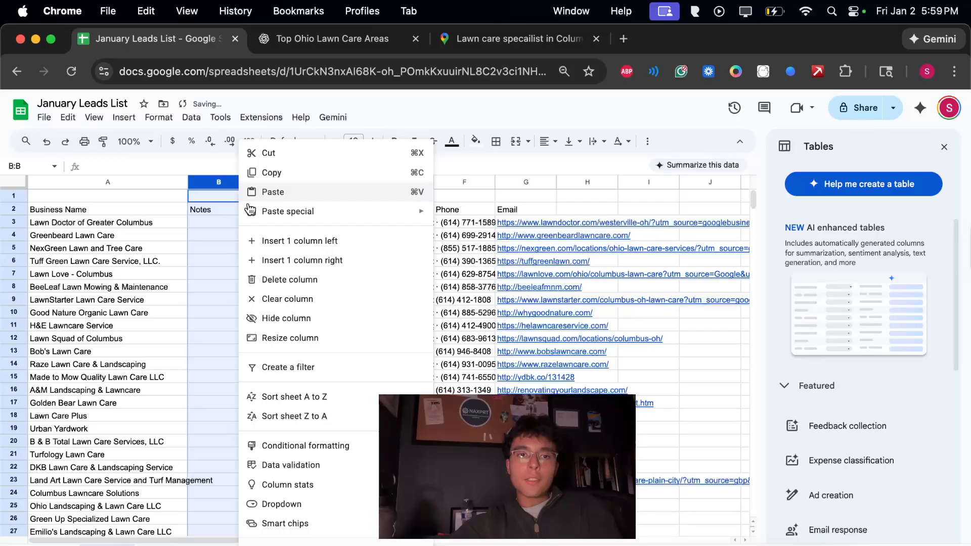
left_click(269, 241)
left_click(293, 197)
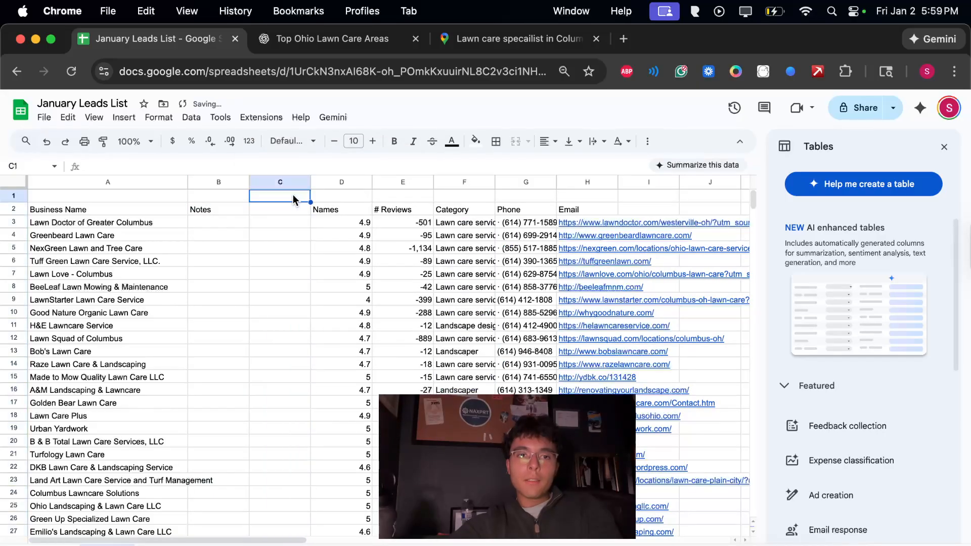
left_click(281, 213)
type("Names")
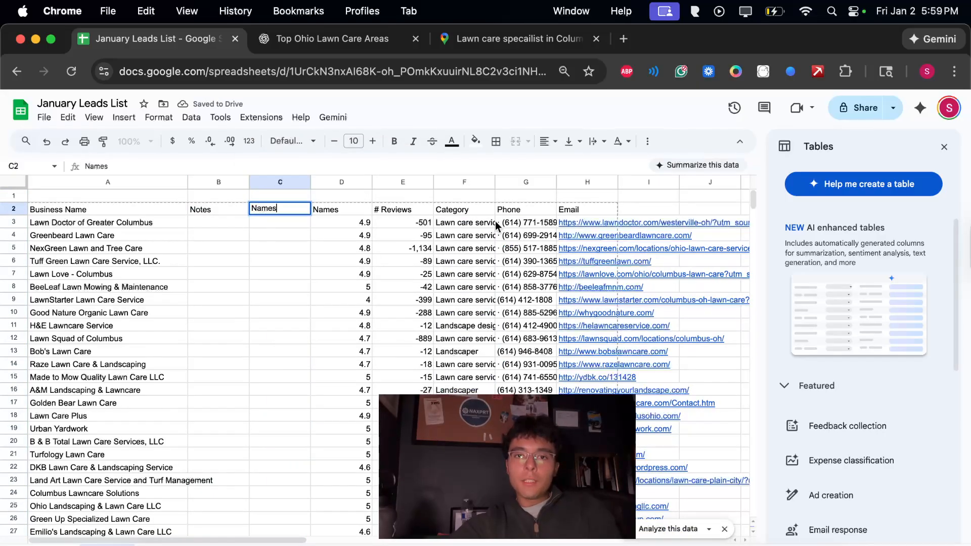
Widen the Category and Phone columns so that their entries fit.
left_click(464, 210)
left_click_drag(496, 182, 511, 181)
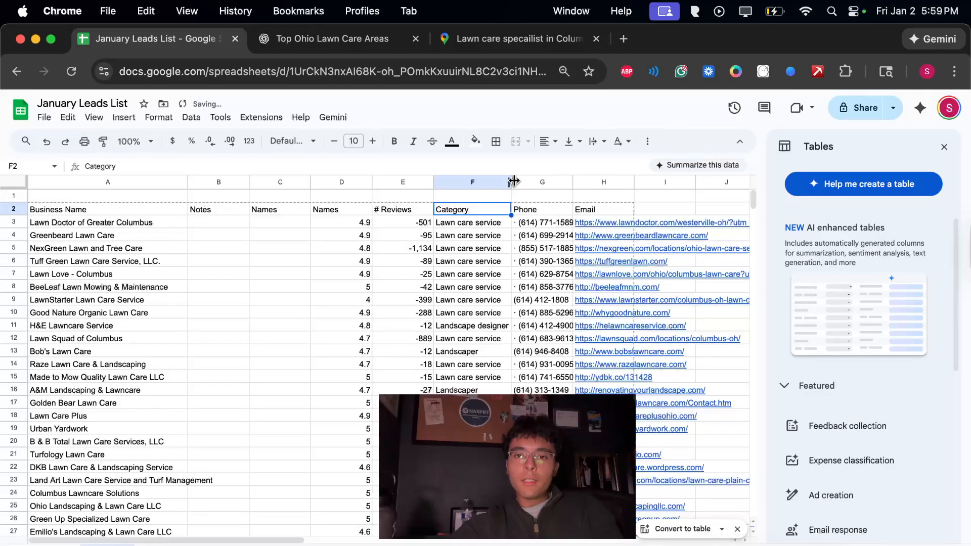
left_click_drag(574, 180, 607, 181)
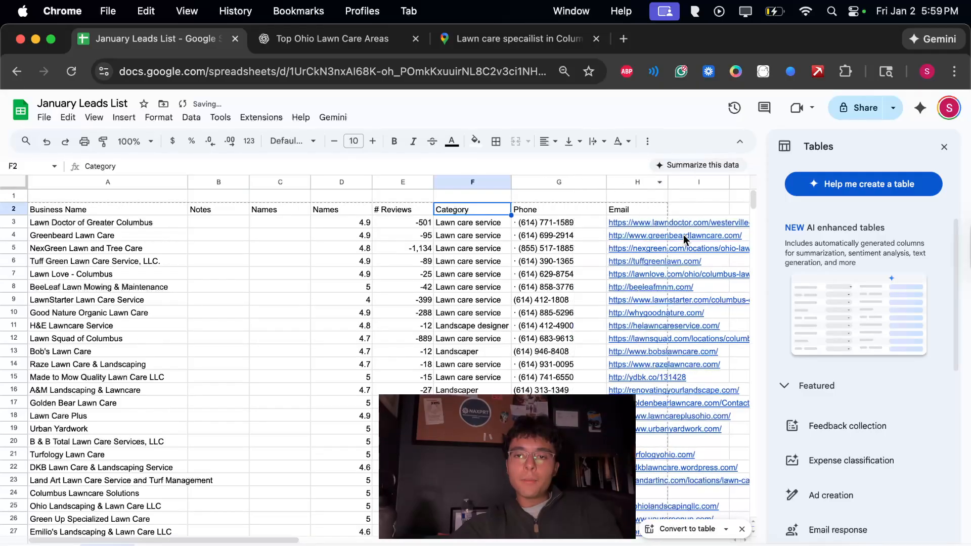
scroll(574, 378, "down", 10)
scroll(574, 378, "up", 10)
scroll(561, 299, "right", 1)
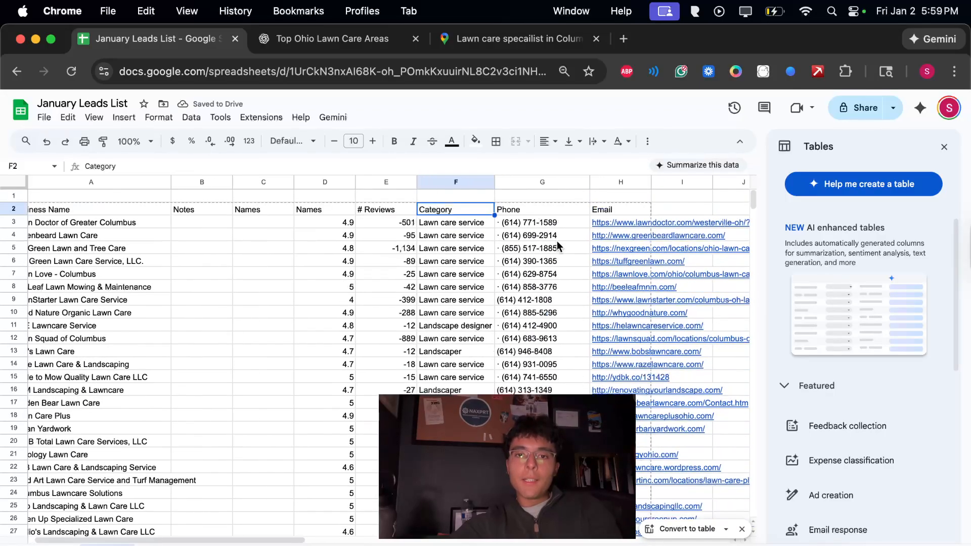
left_click(540, 224)
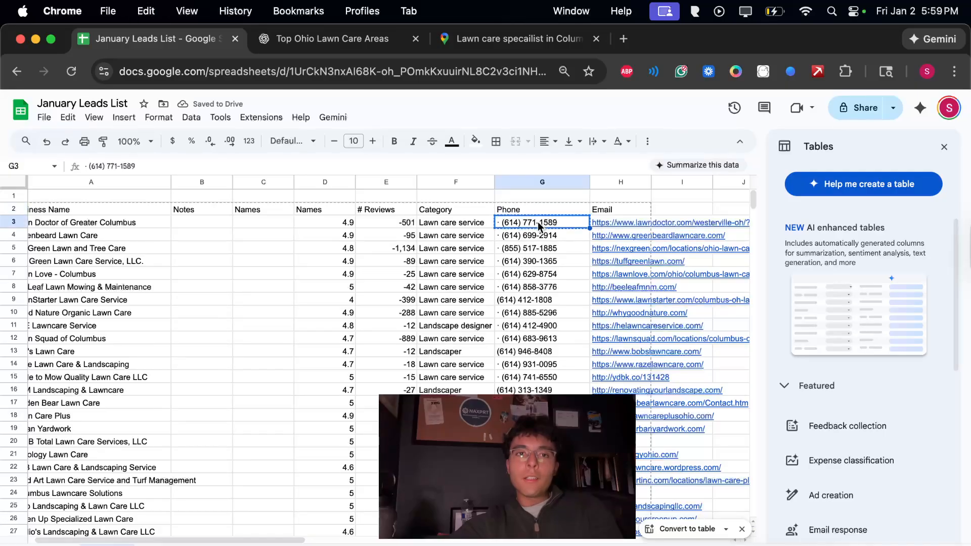
scroll(577, 223, "left", 1)
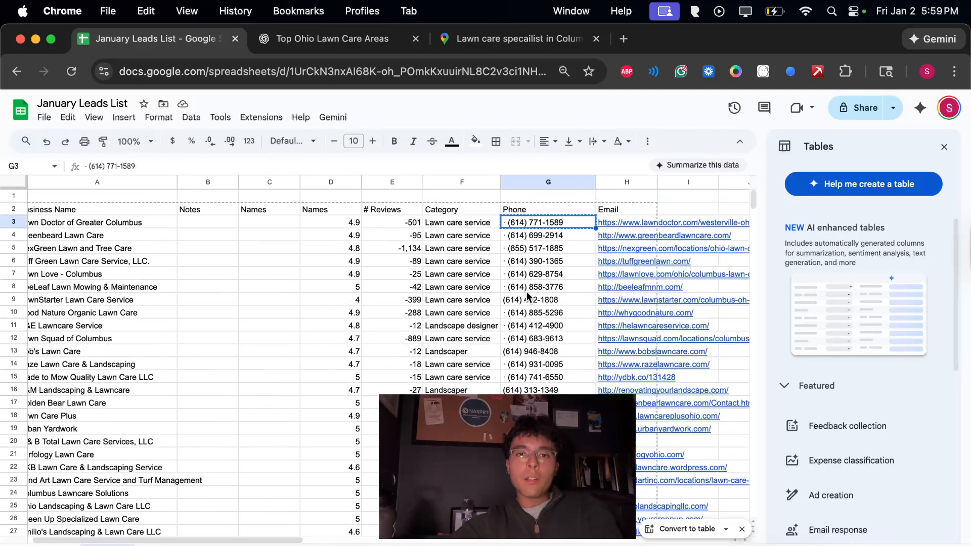
Search the web for "Greenbeard Lawn Care business owner name" and check the results for the owner's name.
left_click(76, 232)
key("super+c")
key("super+t")
key("super+v")
type("business owner name")
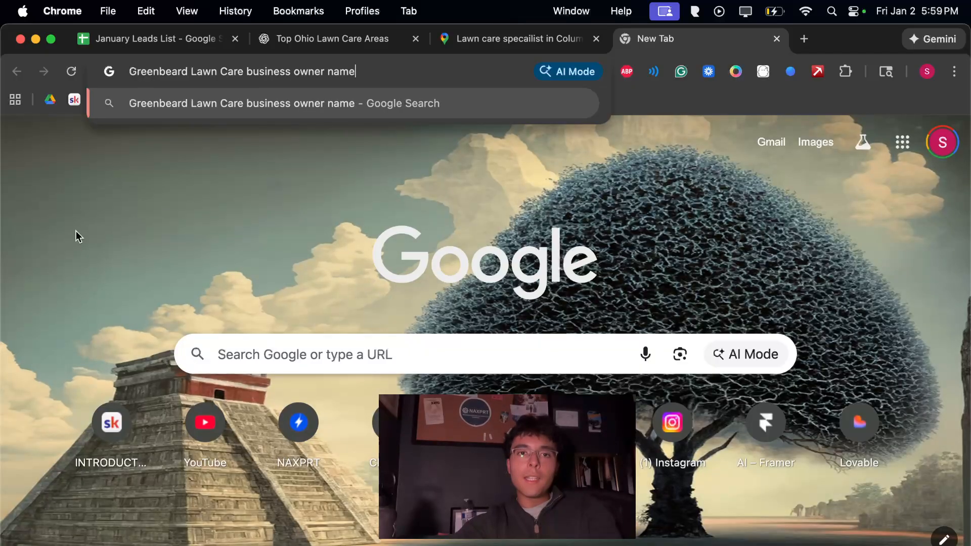
key("Return")
scroll(136, 354, "down", 2)
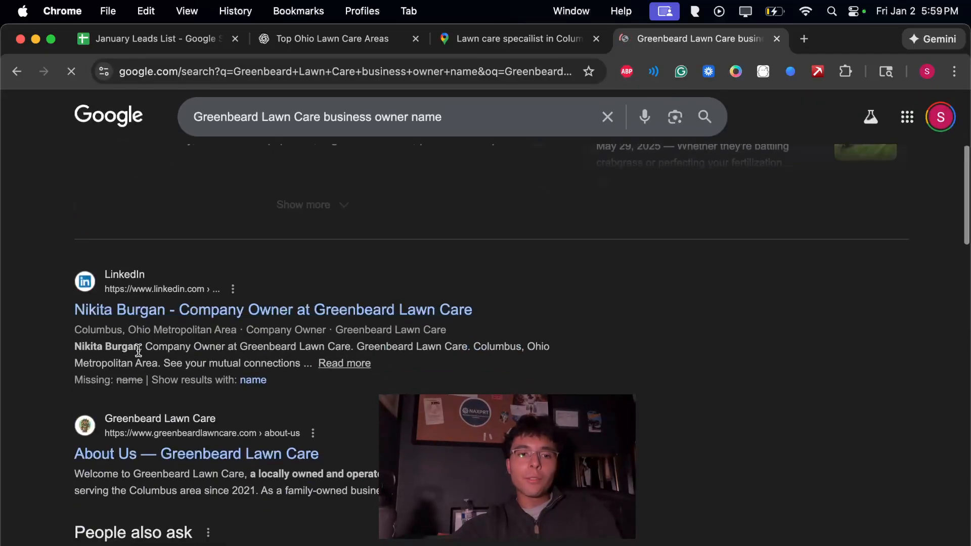
scroll(205, 397, "down", 2)
left_click_drag(74, 294, 110, 293)
key("super+w")
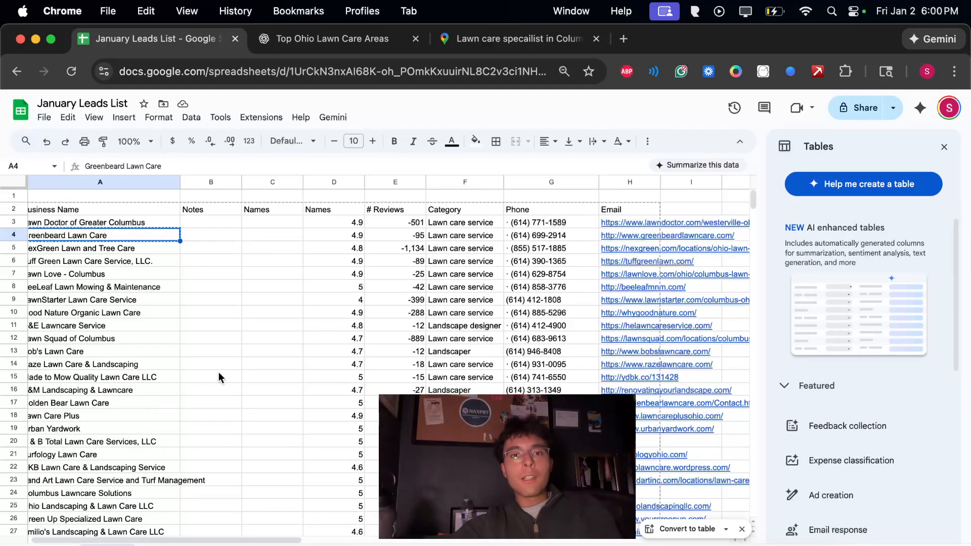
Enter the note "Too many reviews" in B3 for Lawn Doctor of Greater Columbus.
left_click(408, 225)
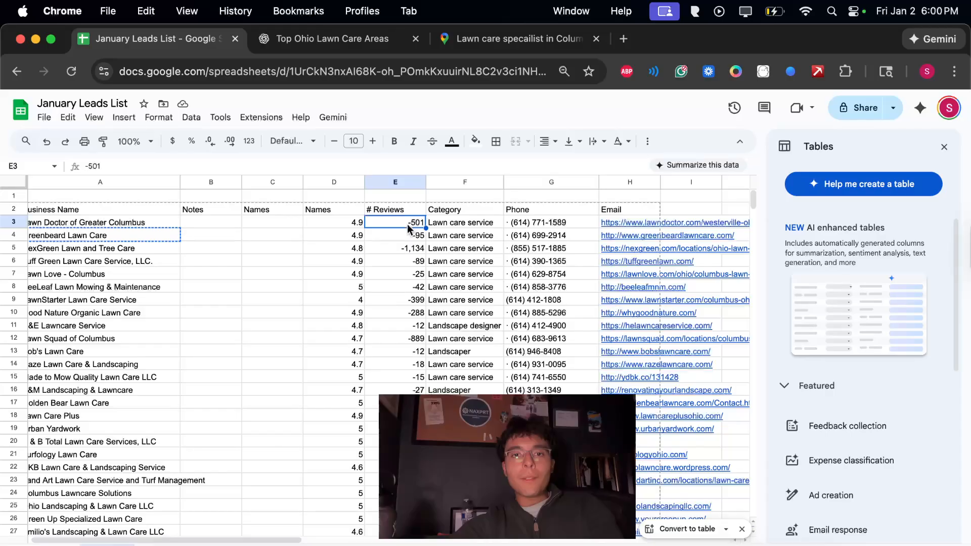
scroll(413, 292, "left", 1)
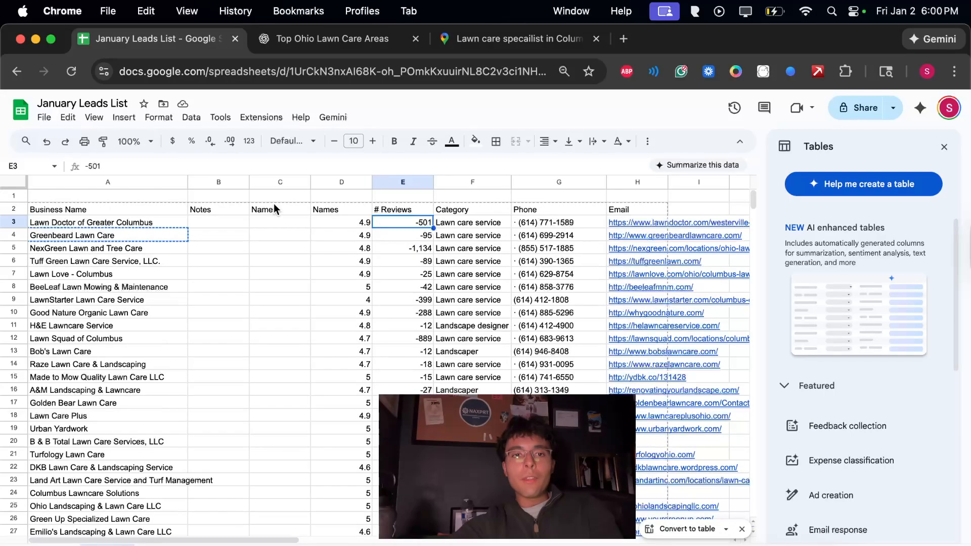
left_click(275, 221)
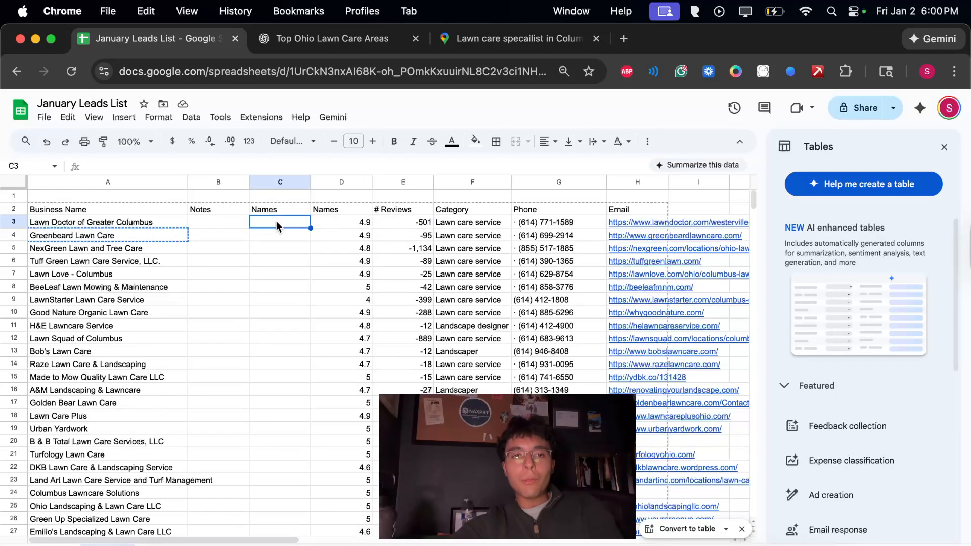
left_click(224, 222)
type("Too ")
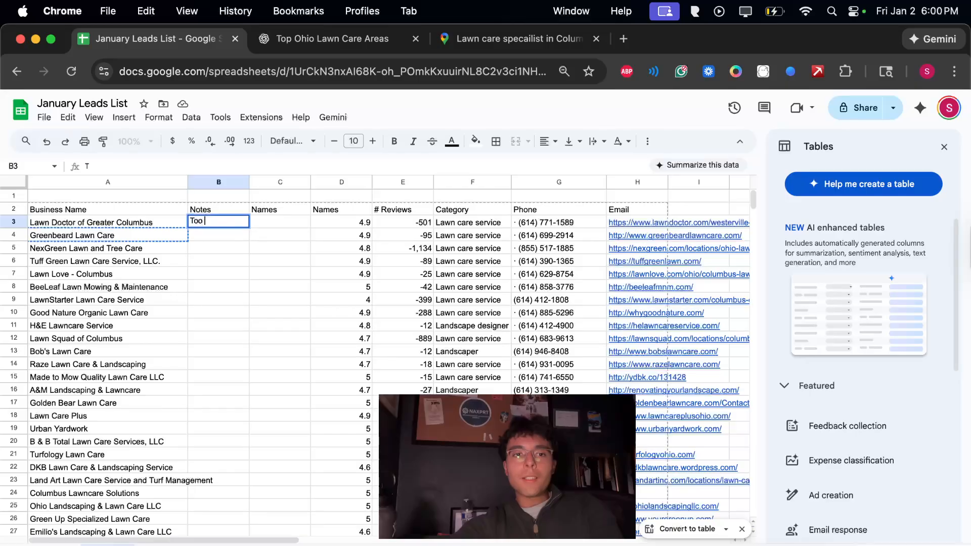
type("many reviews")
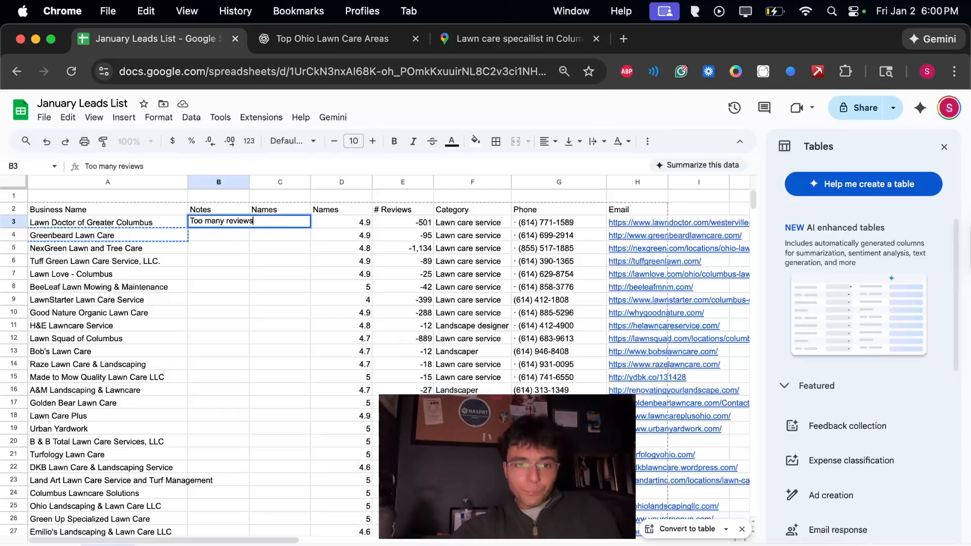
left_click(214, 234)
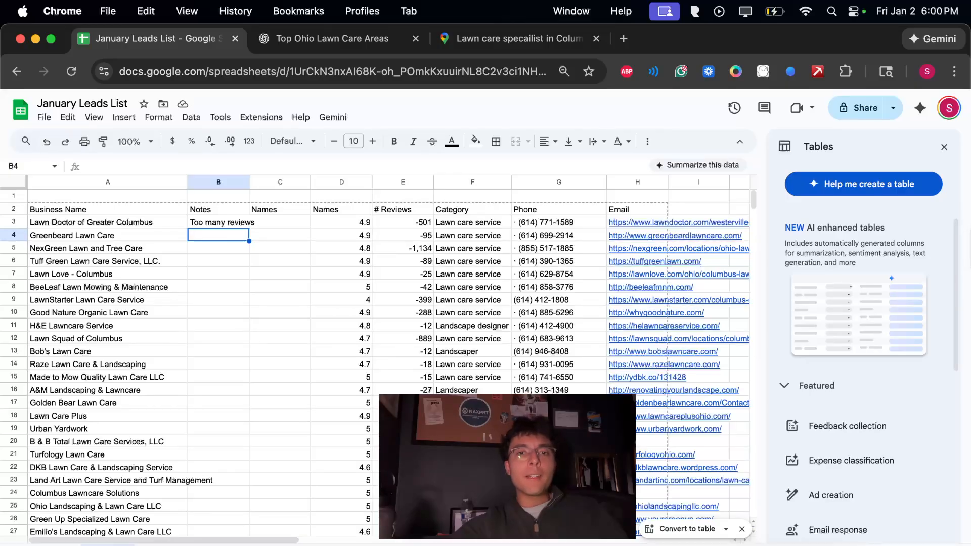
Look over the lead rows, including their review counts, categories, phone numbers and website links.
left_click(559, 429)
scroll(559, 429, "down", 2)
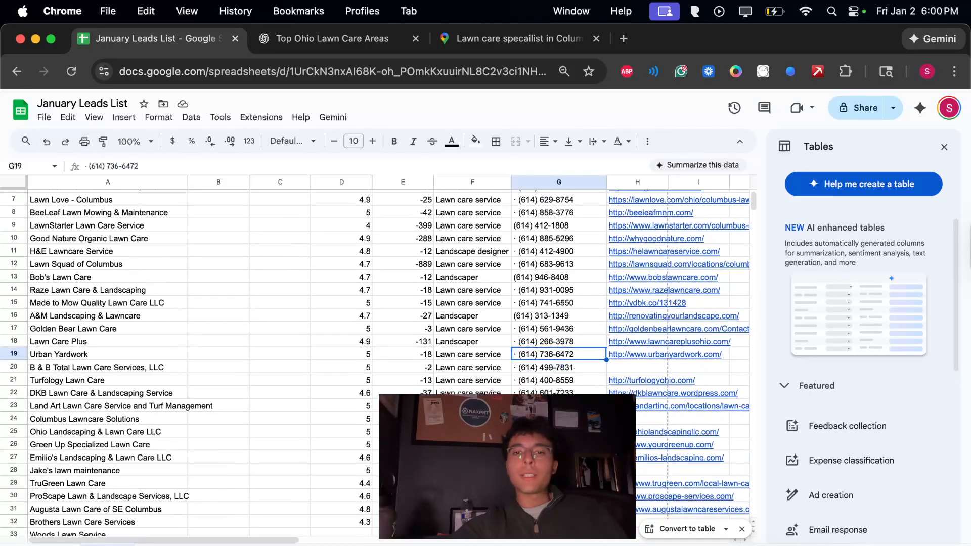
scroll(559, 429, "up", 2)
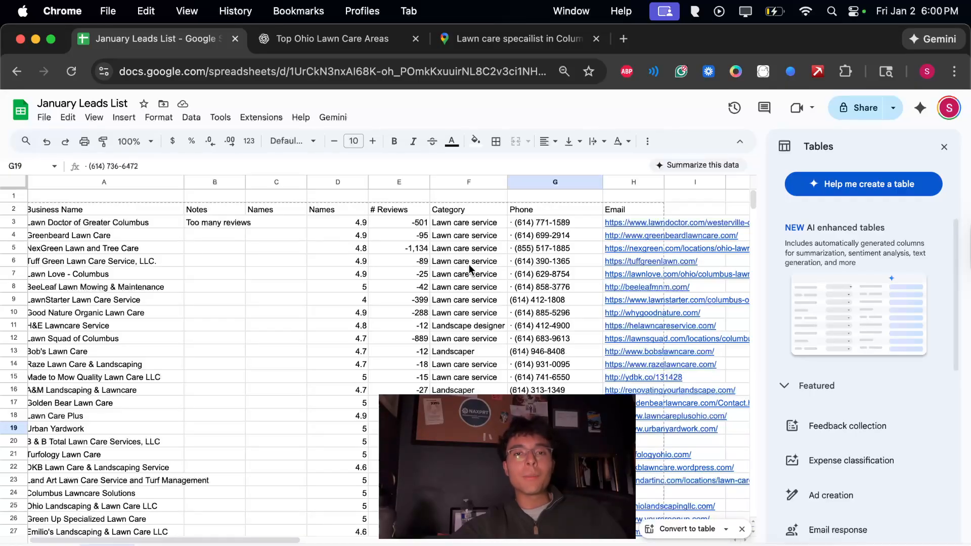
scroll(470, 266, "down", 2)
scroll(462, 270, "up", 1)
scroll(462, 270, "right", 1)
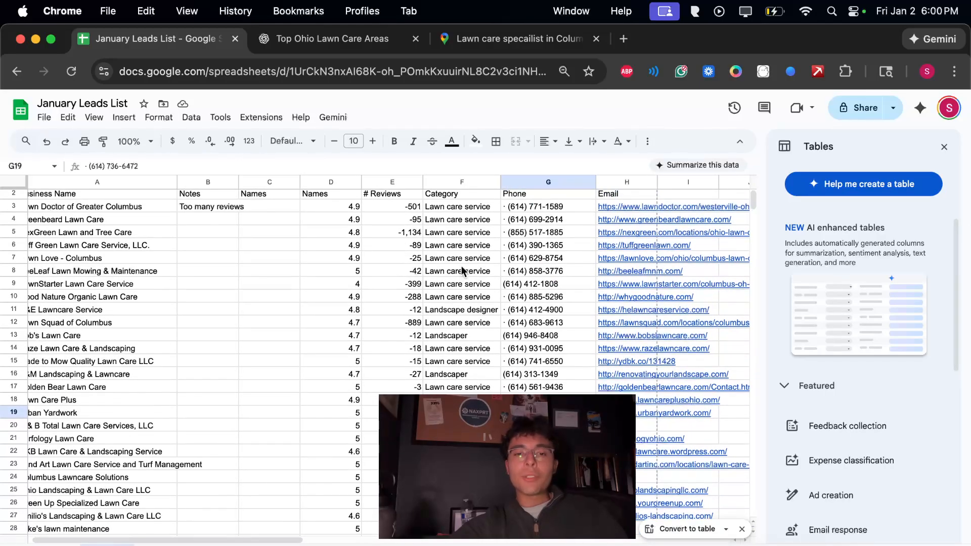
scroll(462, 270, "up", 1)
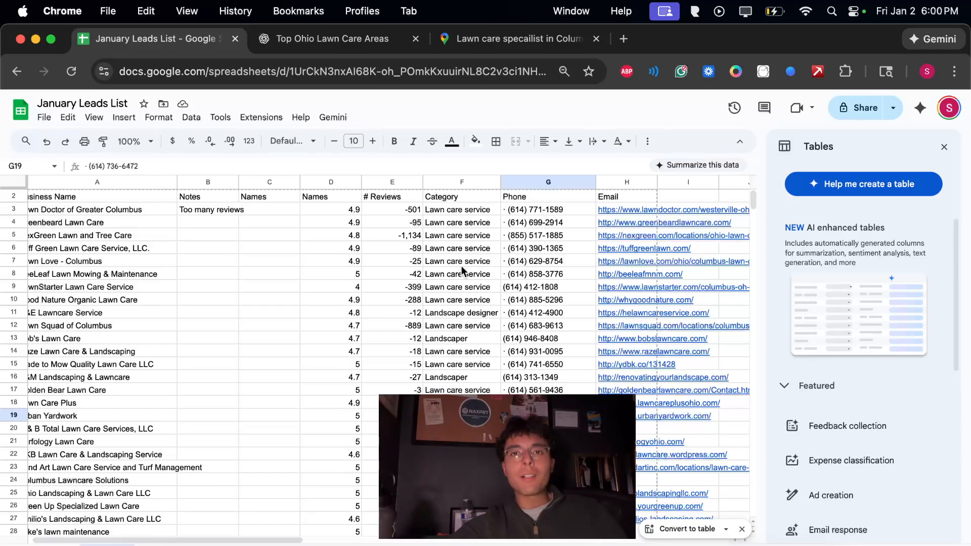
scroll(462, 271, "up", 1)
scroll(462, 270, "left", 1)
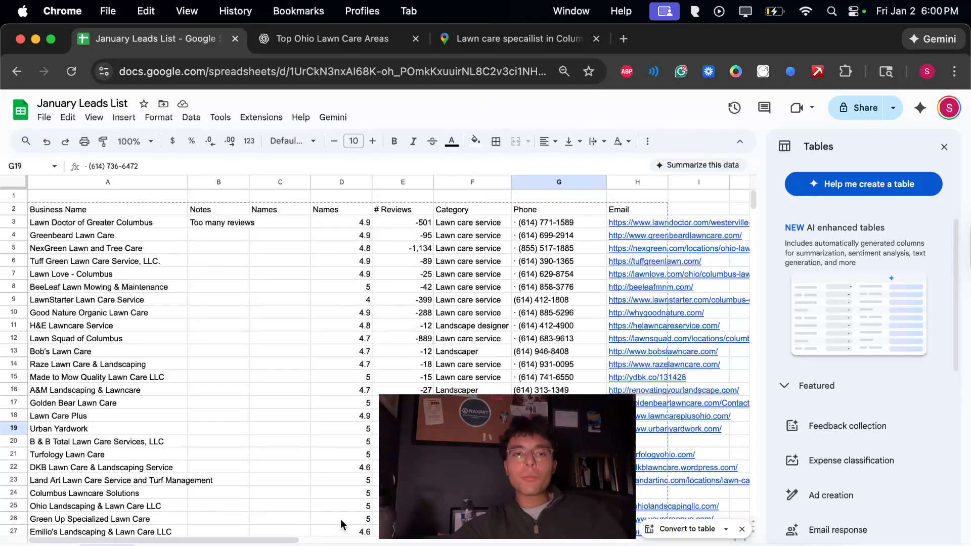
scroll(323, 386, "down", 6)
scroll(323, 385, "up", 6)
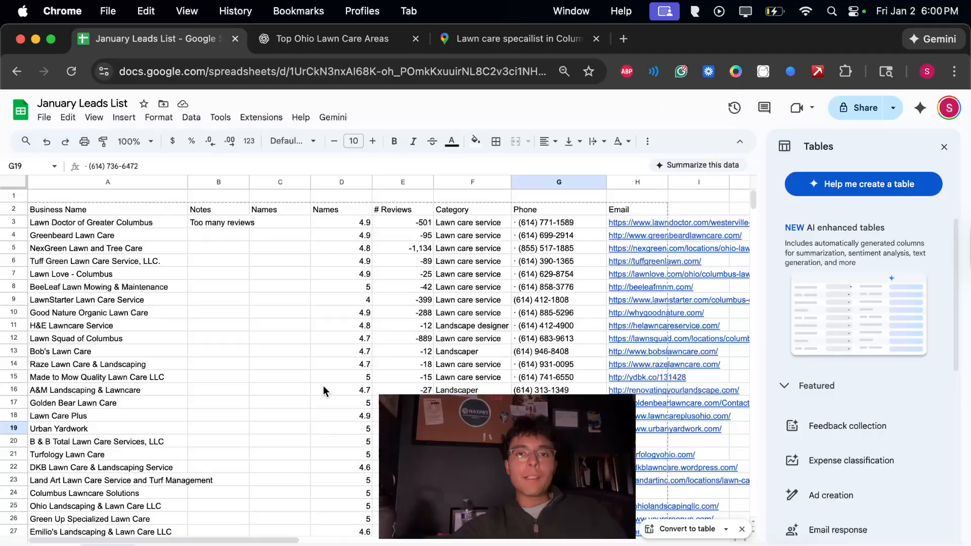
Open the Tally Count app in a new tab and review the appointments, dials, pickups and conversations counters.
left_click(625, 38)
type("tally")
key("BackSpace")
type("c")
key("Return")
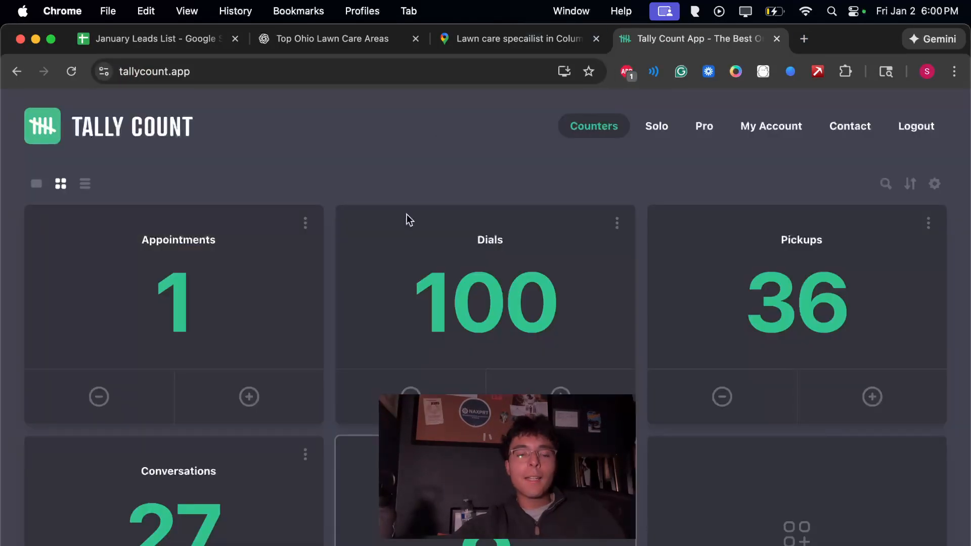
scroll(407, 214, "down", 3)
scroll(406, 214, "up", 3)
scroll(400, 285, "down", 4)
scroll(400, 286, "up", 5)
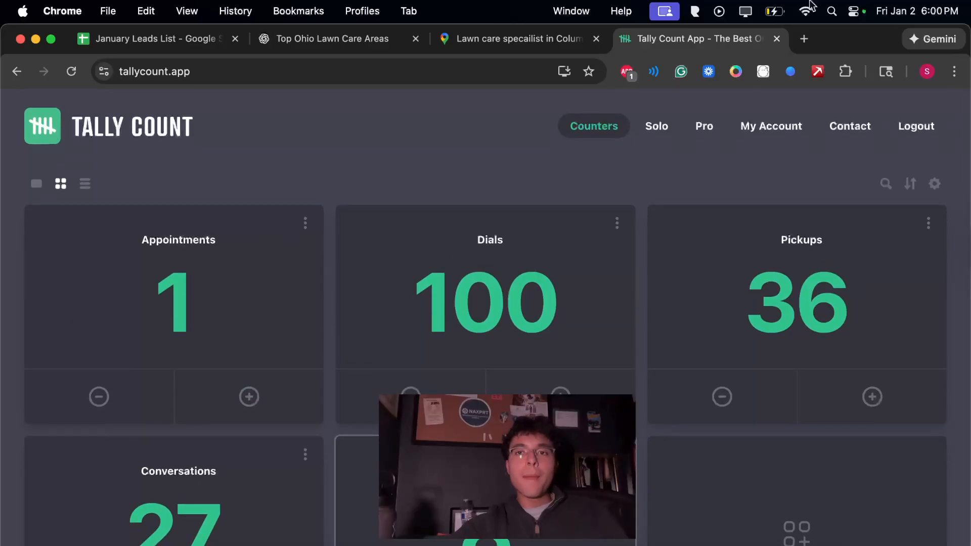
Search for Google Sheets in a new tab and open the overview of existing spreadsheets.
left_click(804, 38)
type("google sheet")
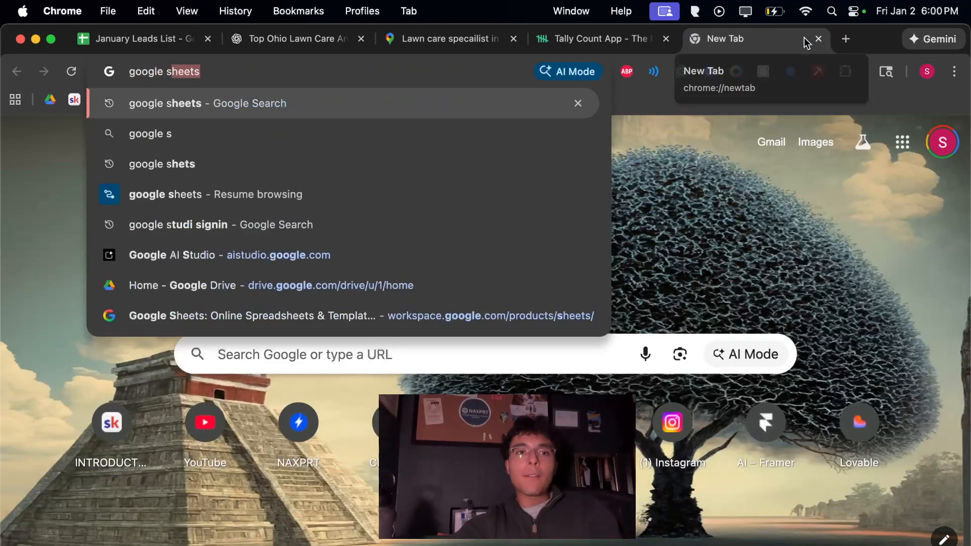
key("Return")
left_click(152, 270)
left_click(692, 39)
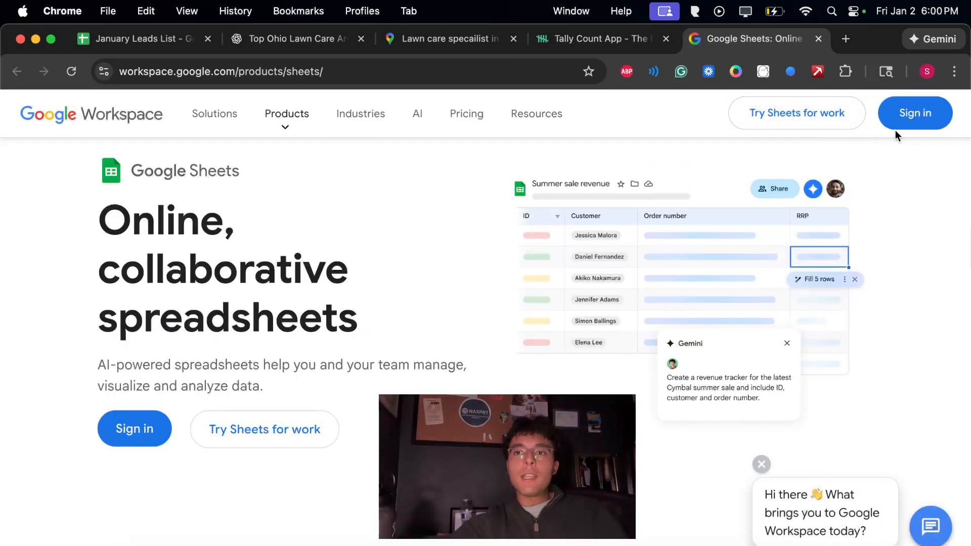
left_click(895, 125)
left_click(692, 39)
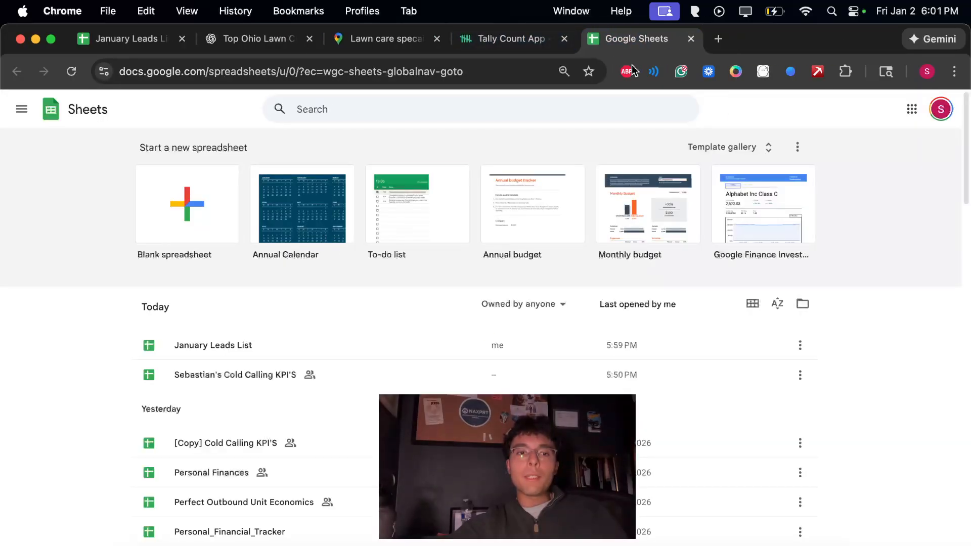
Open today's Cold Calling KPI'S spreadsheet to examine the daily call figures, and return to the January Leads List.
scroll(263, 348, "down", 1)
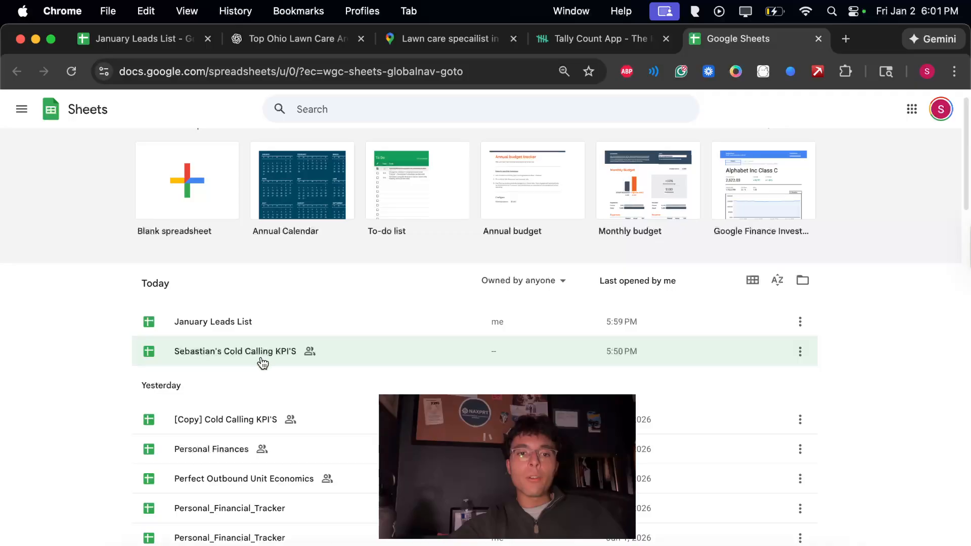
scroll(263, 354, "down", 2)
left_click(270, 304)
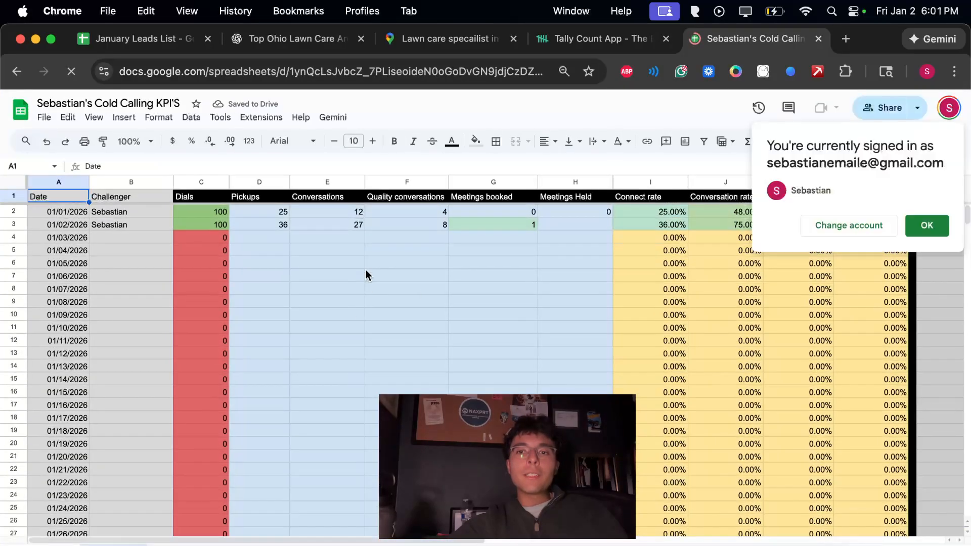
left_click(928, 225)
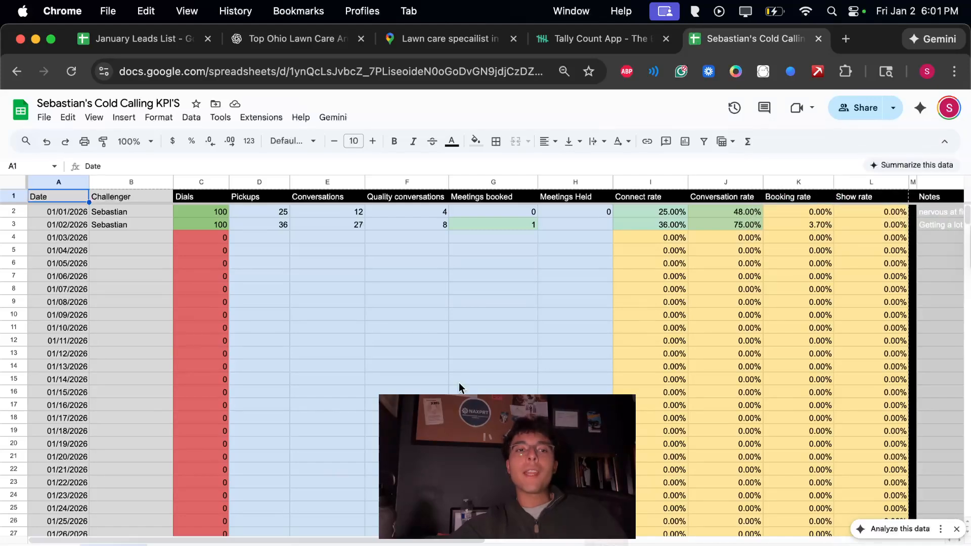
left_click(586, 43)
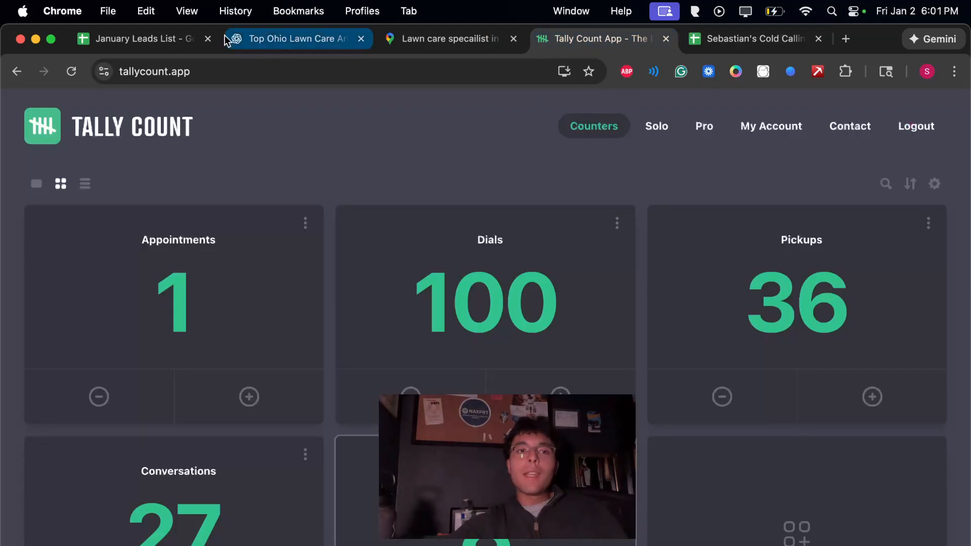
left_click(146, 38)
Switch to OBS and show only the Fullscreen source, hiding the Video Capture Device and macOS Screen Capture sources.
left_click(606, 545)
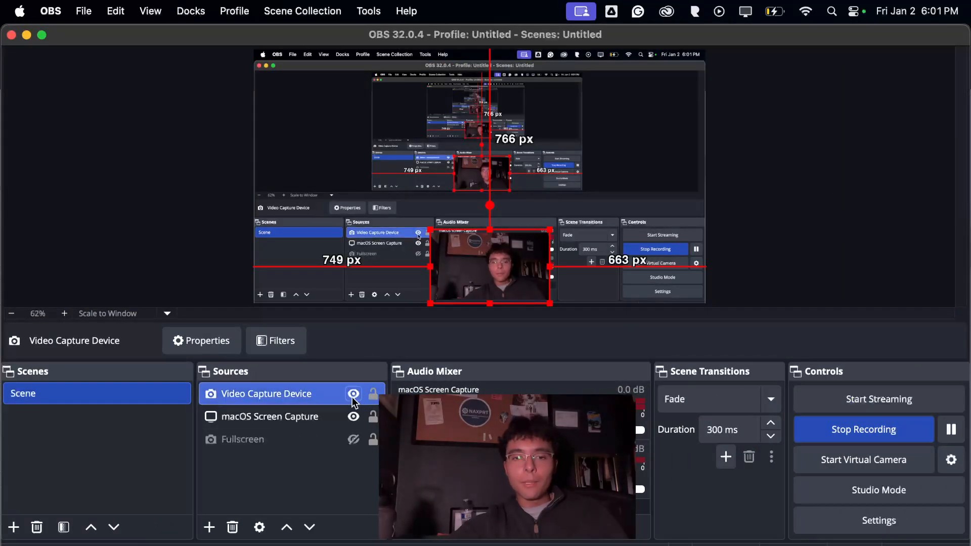
left_click(353, 397)
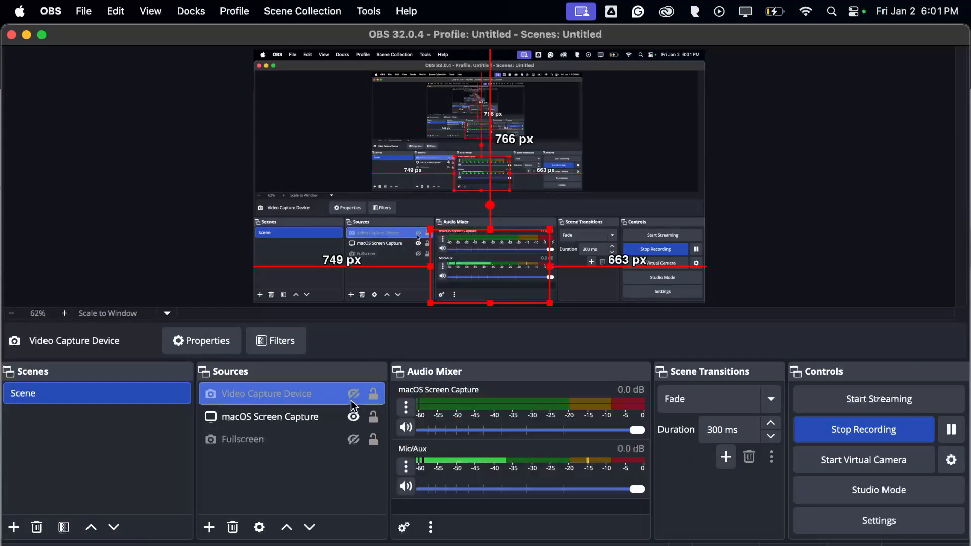
left_click(352, 422)
left_click(355, 417)
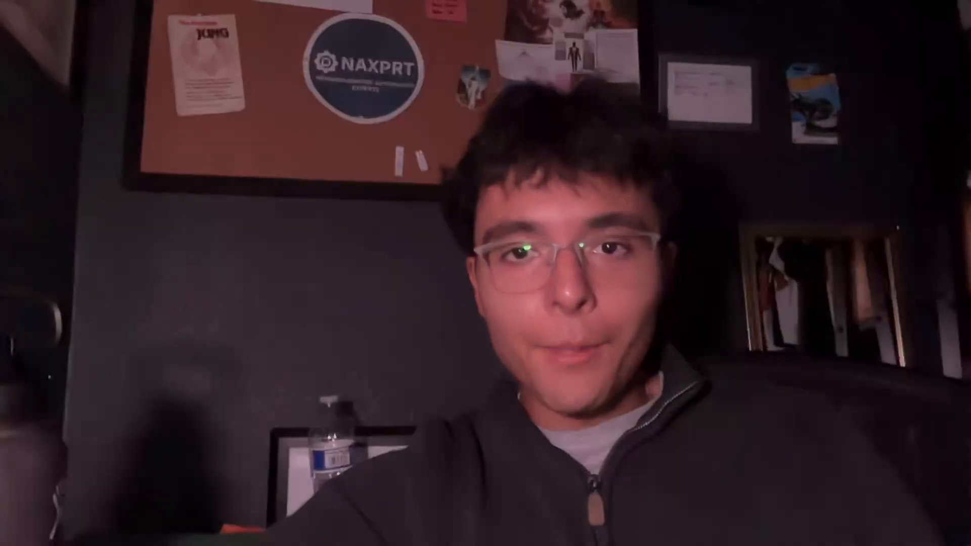